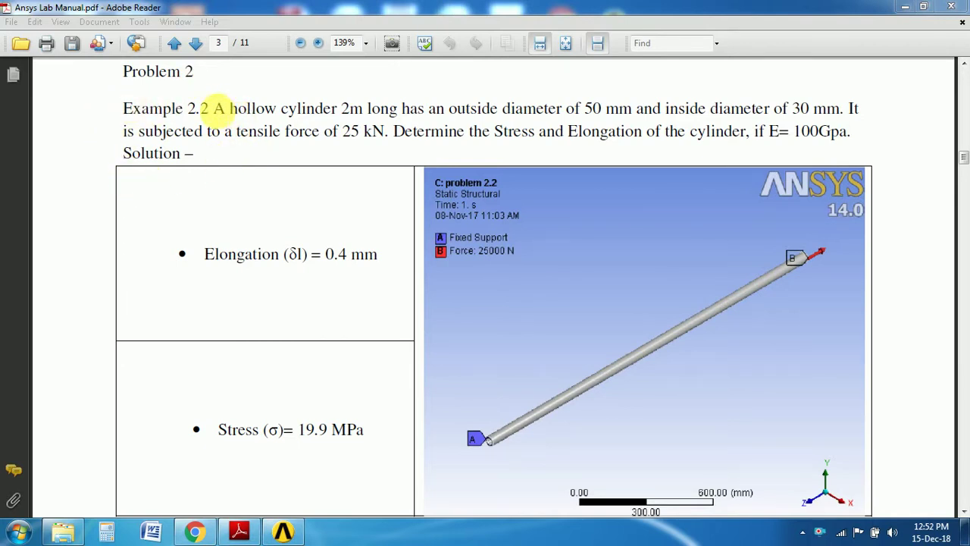
Step: Highlight Example 2.2's problem statement, E = 100 GPa, and the expected elongation and stress results
left_click_drag(213, 108, 830, 109)
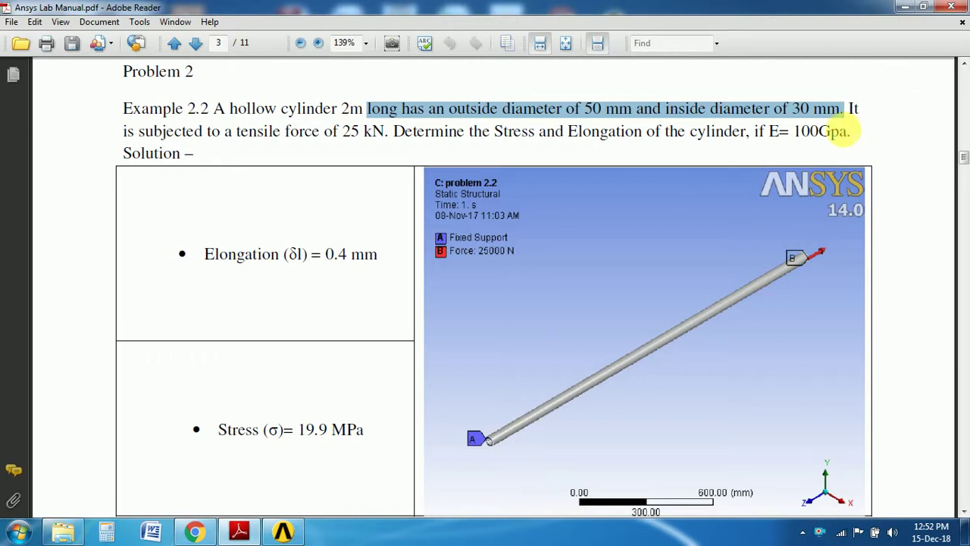
left_click_drag(850, 130, 768, 131)
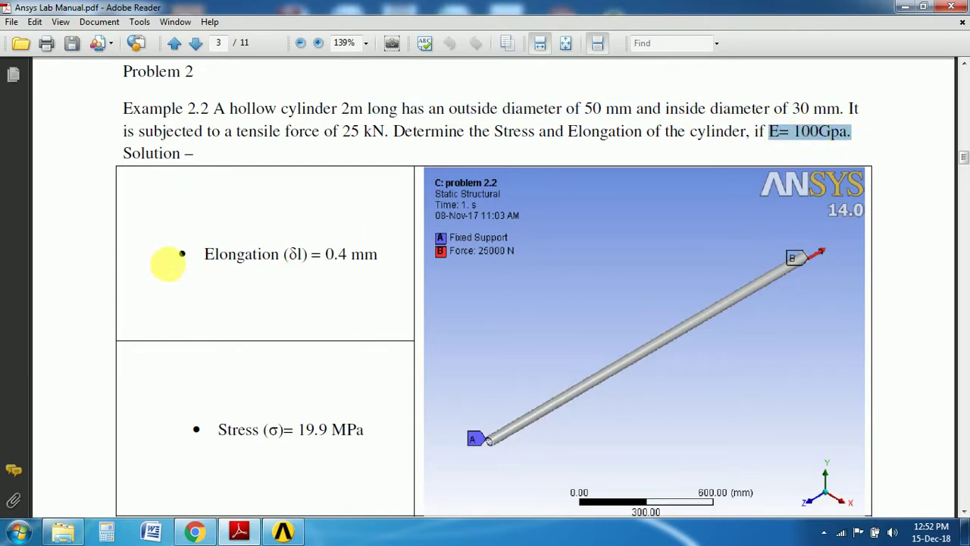
left_click_drag(176, 255, 342, 255)
left_click_drag(184, 432, 377, 429)
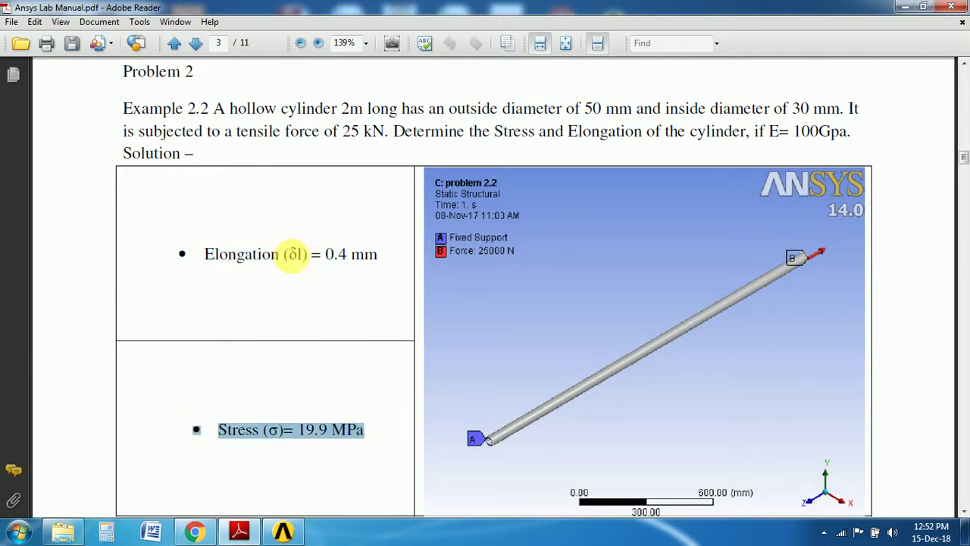
Step: Add a new Static Structural system beside Problem 1 and name it Problem 2
left_click(284, 533)
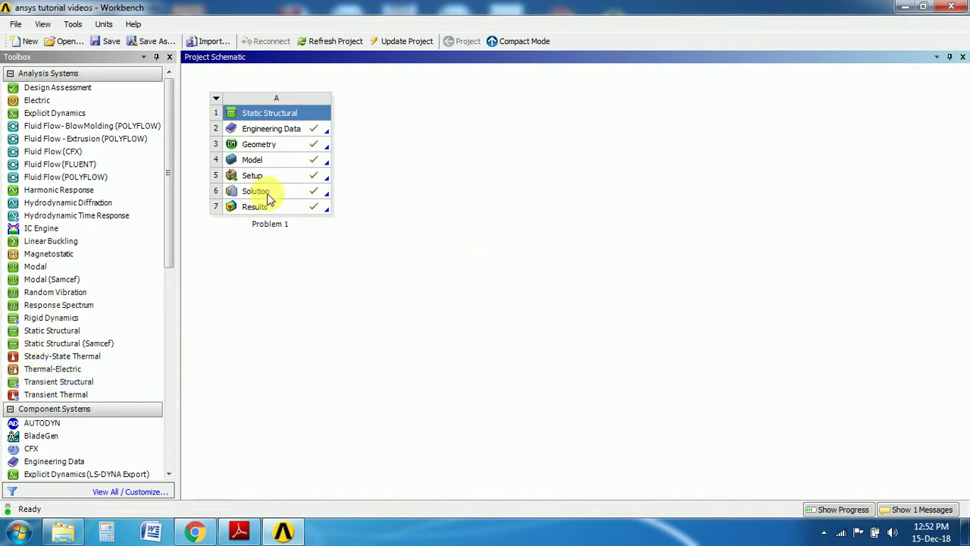
left_click_drag(121, 330, 421, 144)
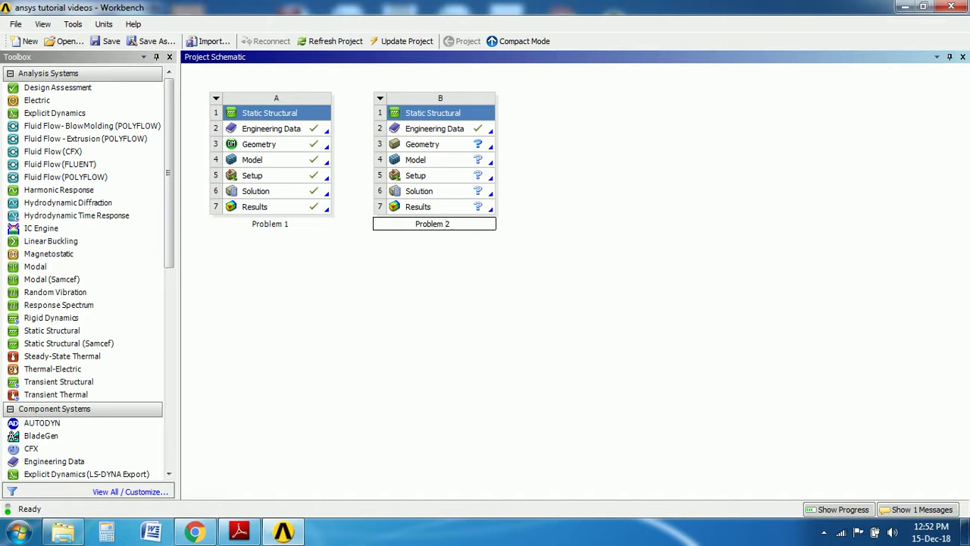
left_click(453, 270)
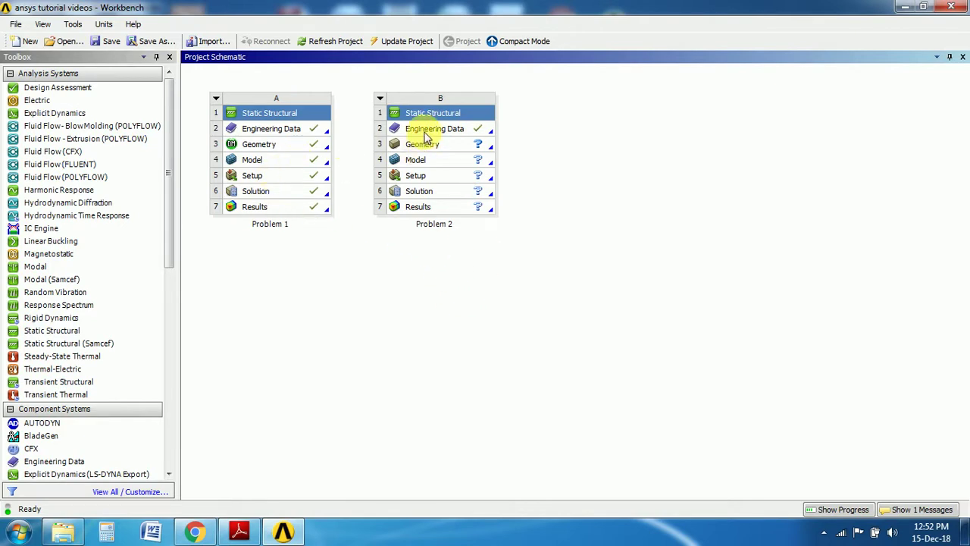
Step: Recheck the E = 100 GPa modulus in the lab manual
left_click(239, 531)
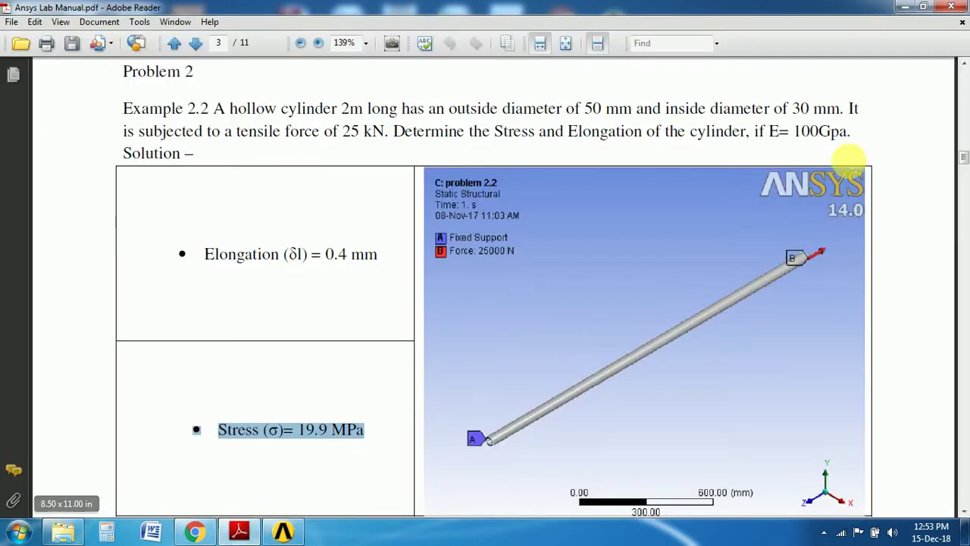
left_click_drag(769, 131, 847, 132)
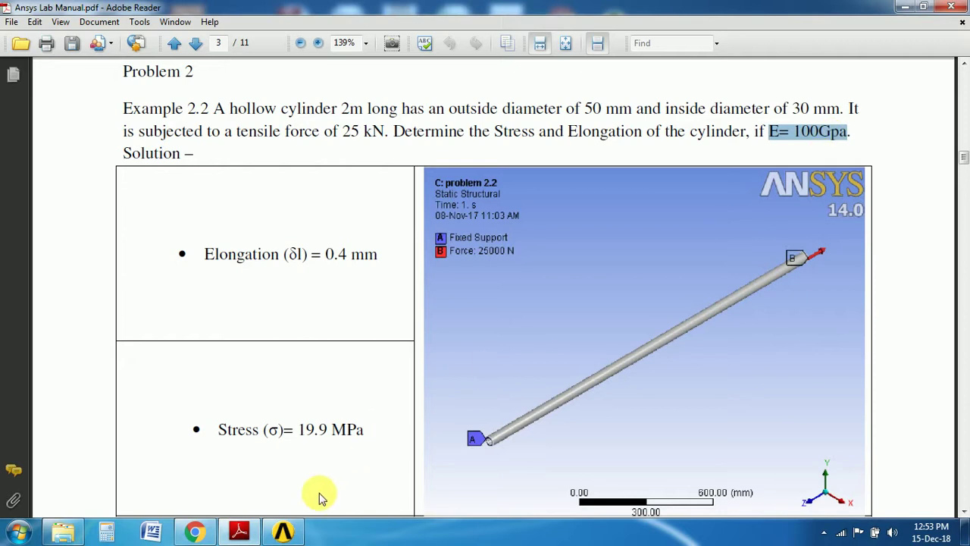
left_click(293, 533)
Step: In Problem 2's Engineering Data, duplicate Structural Steel to create Structural Steel 2
double_click(459, 125)
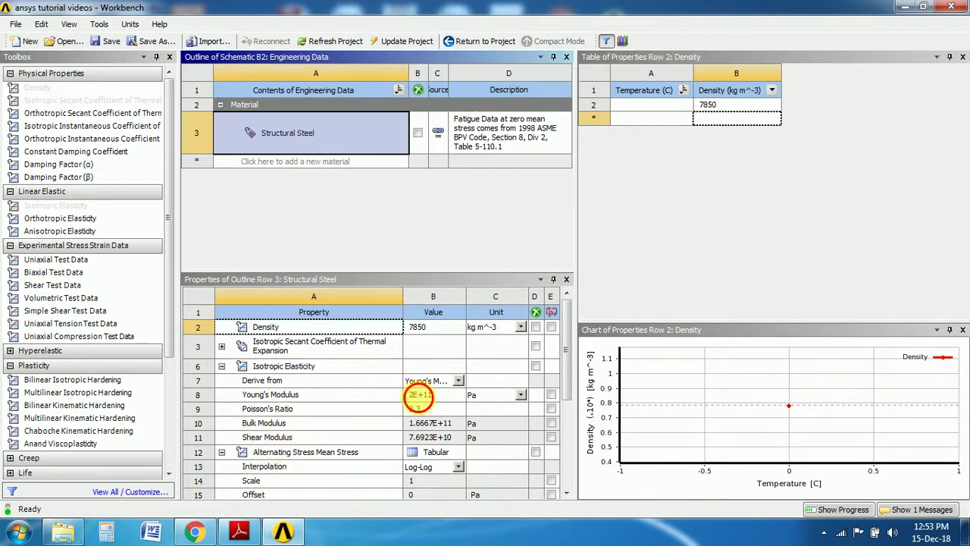
left_click(419, 393)
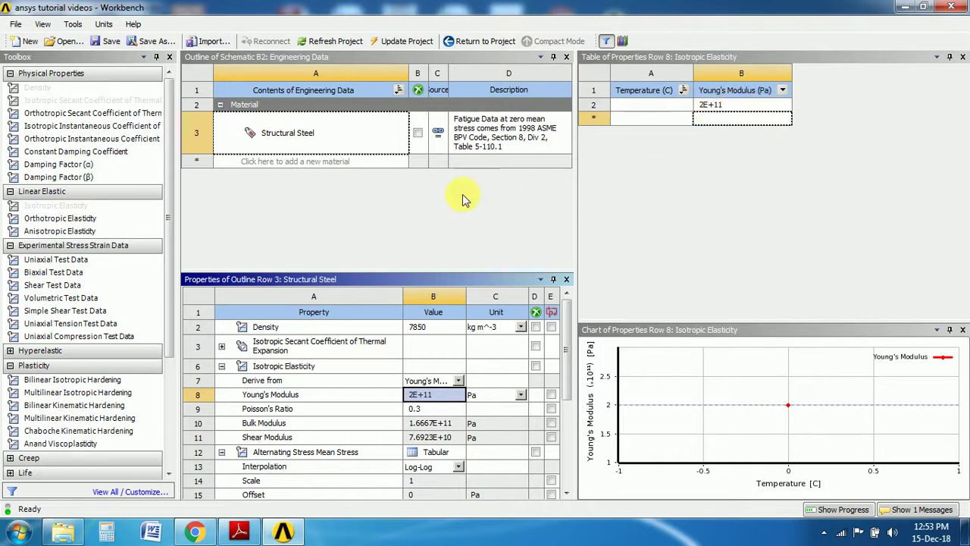
right_click(302, 137)
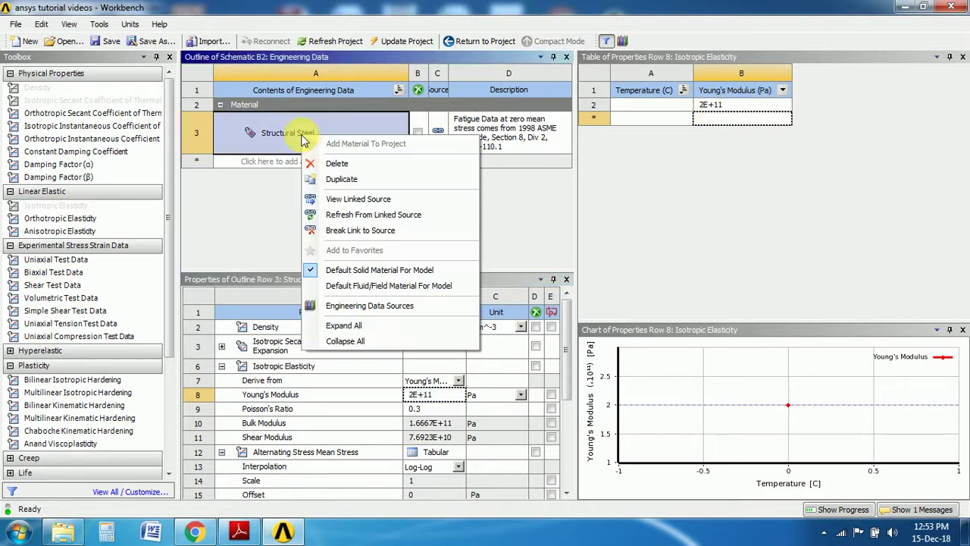
left_click(341, 180)
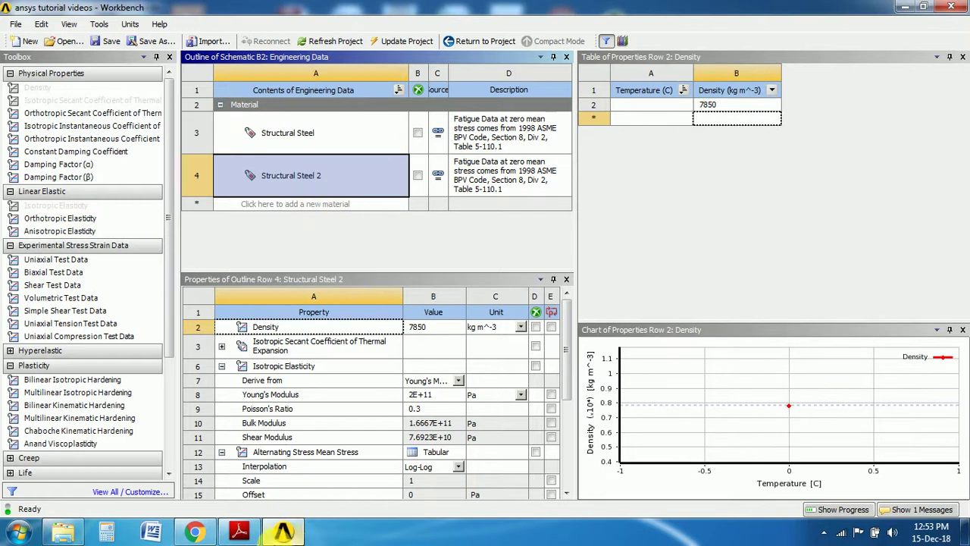
Step: Change Structural Steel 2's Young's Modulus to 1E+11 Pa
left_click(240, 532)
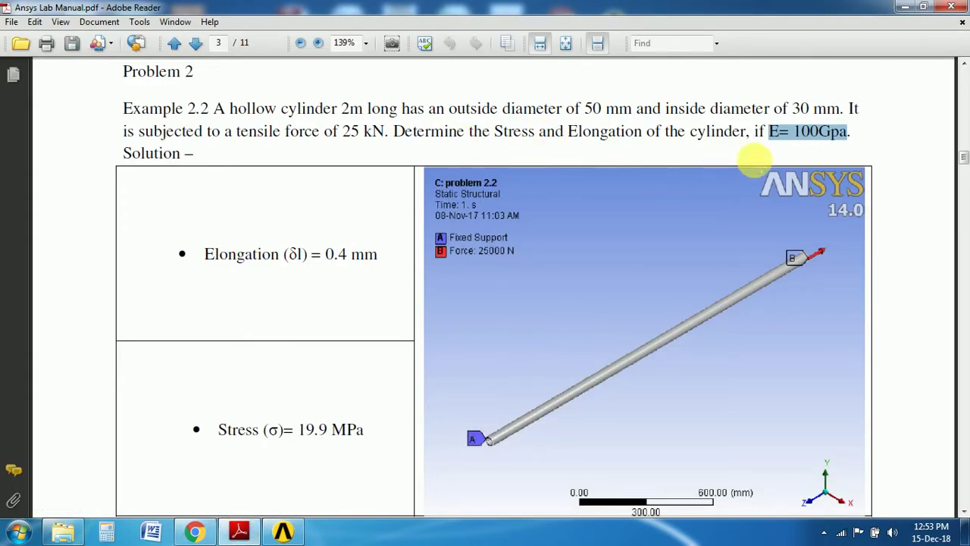
left_click(906, 9)
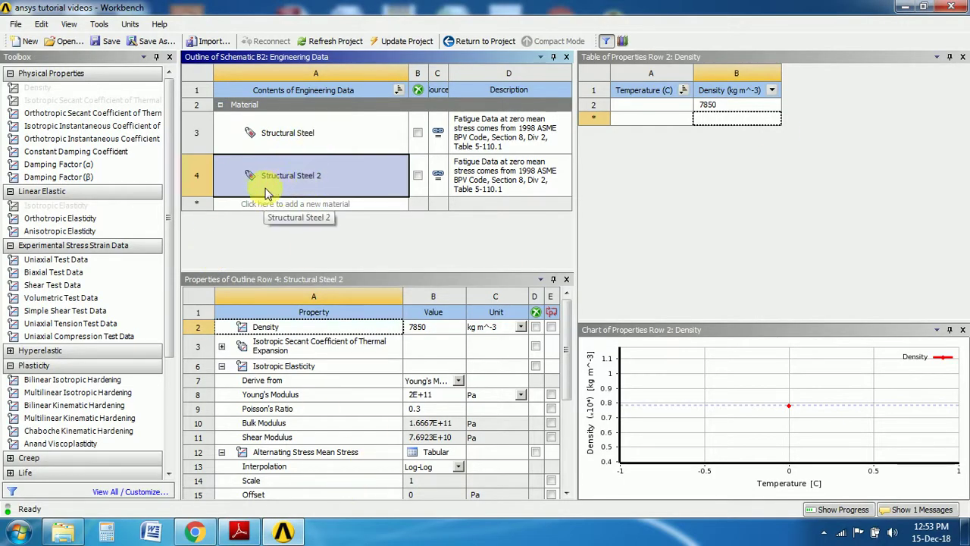
left_click(422, 396)
left_click(708, 106)
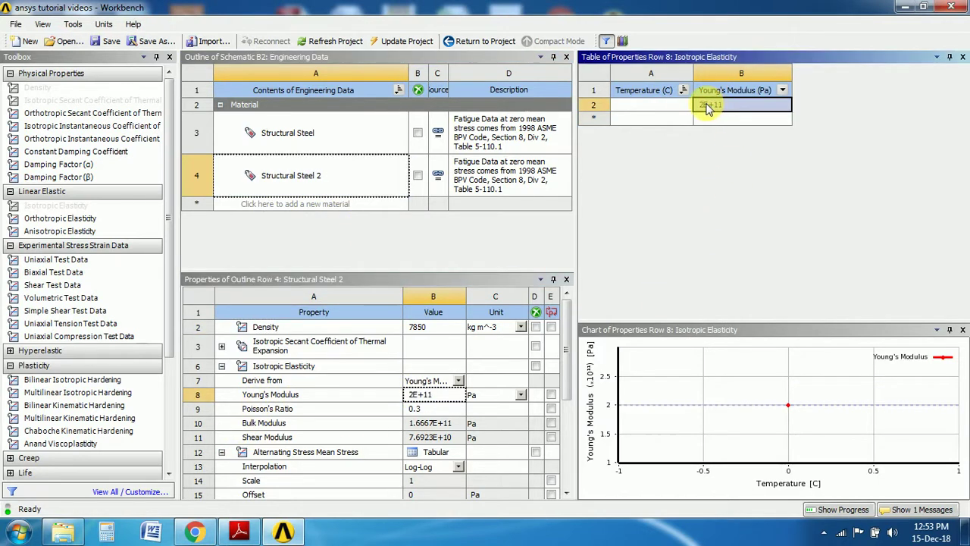
left_click(711, 106)
left_click(712, 107)
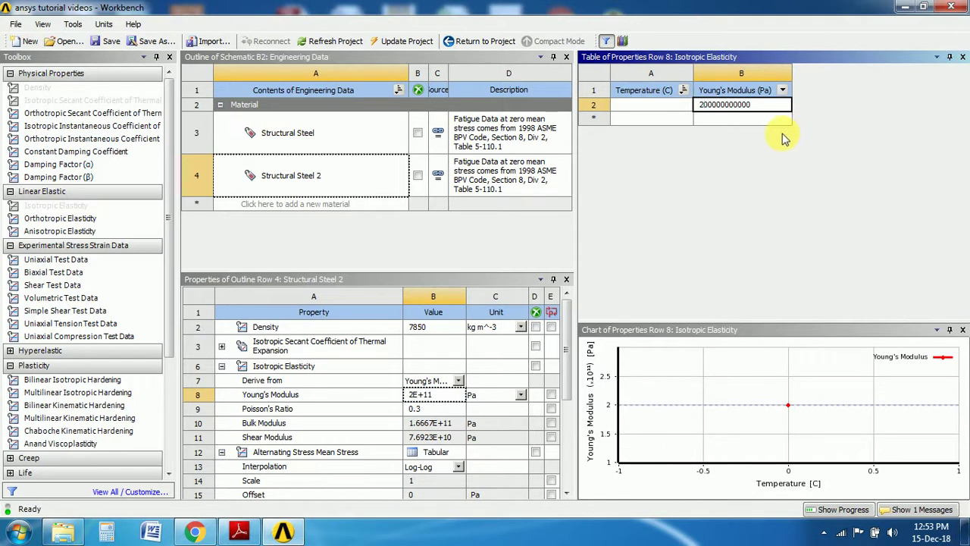
key("Return")
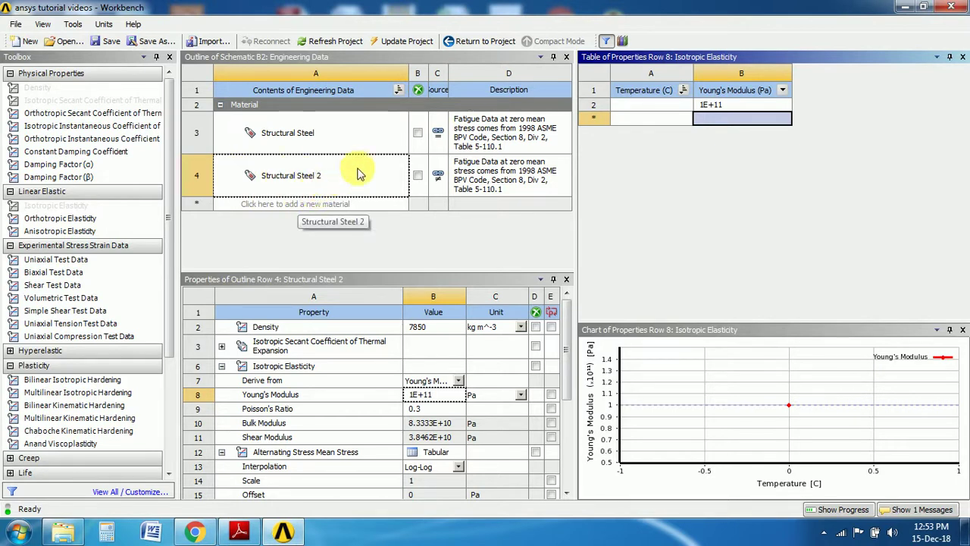
Step: Open Problem 2's geometry in millimetre units and start a sketch facing the XYPlane
left_click(471, 44)
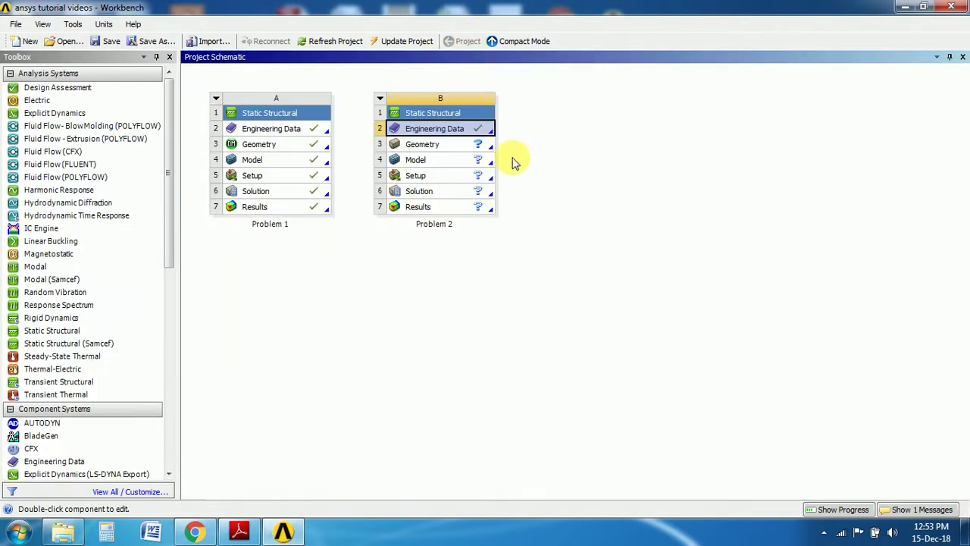
double_click(422, 146)
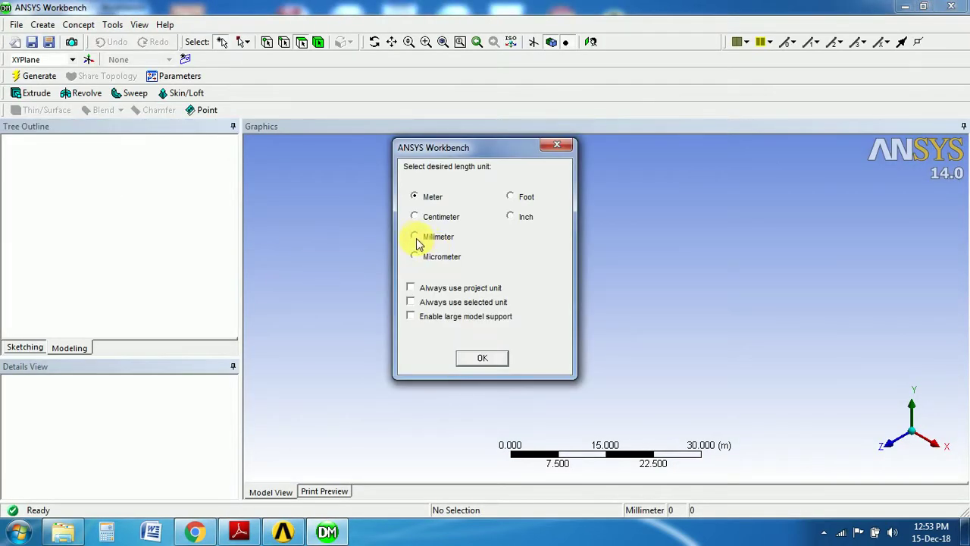
left_click(483, 359)
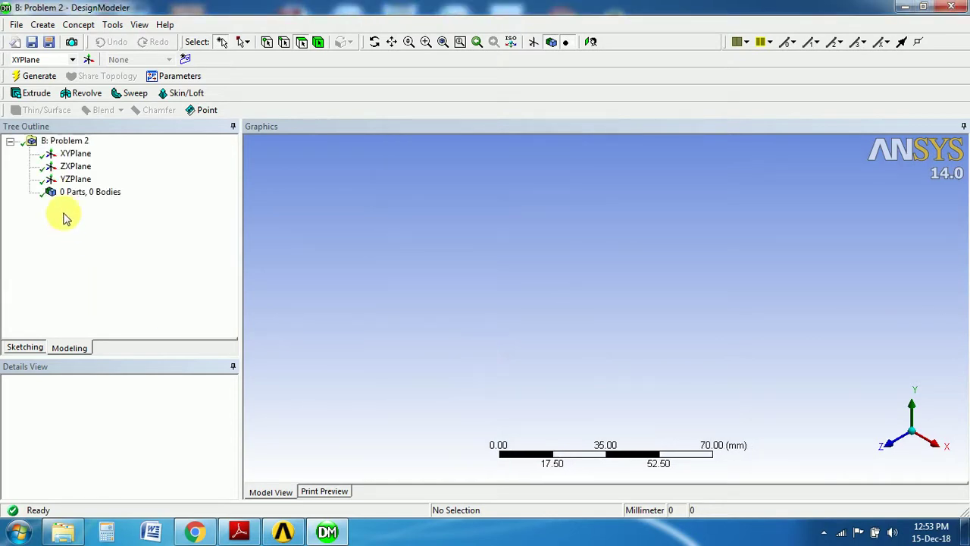
left_click(75, 154)
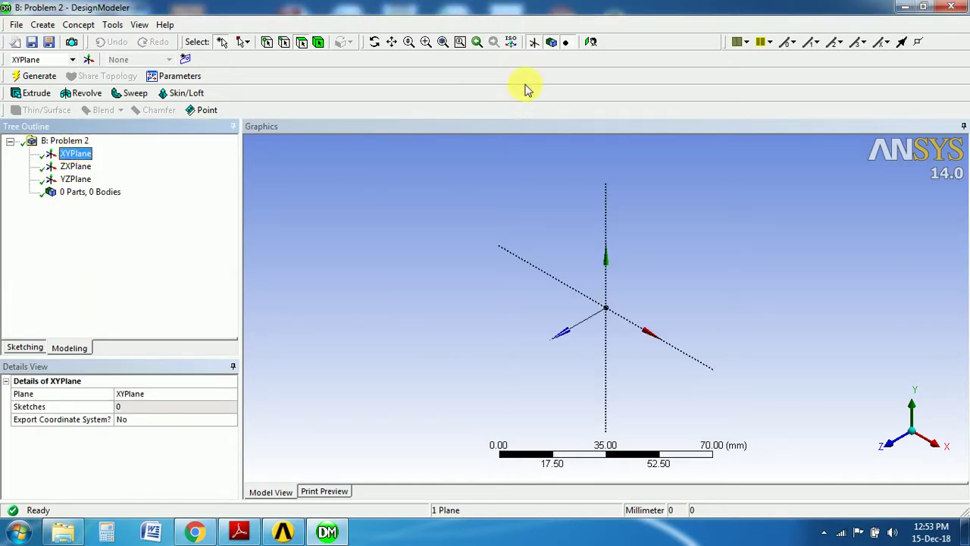
left_click(589, 43)
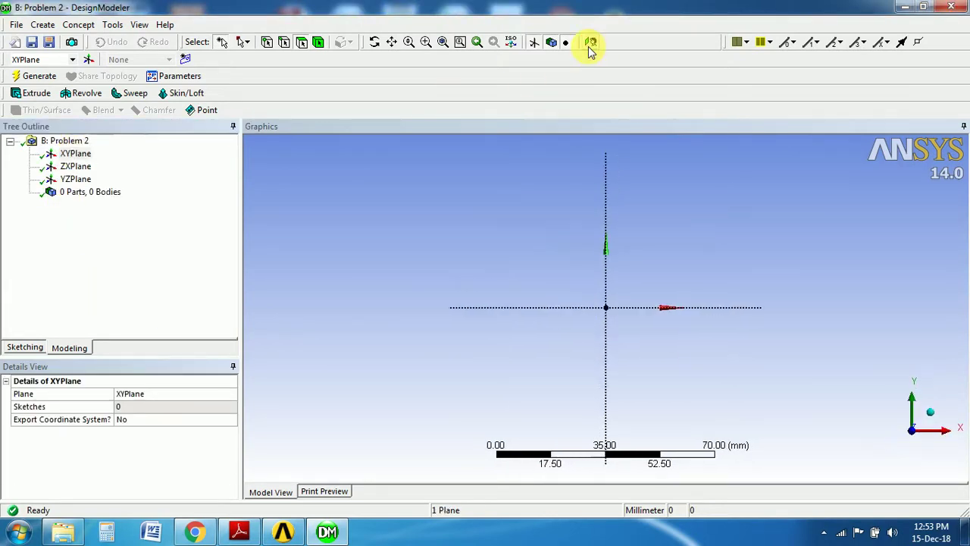
left_click(26, 350)
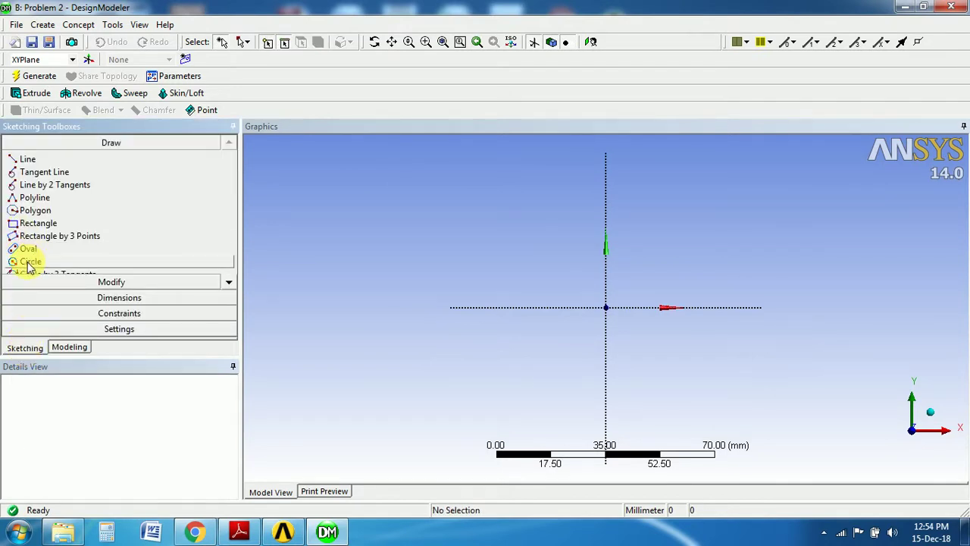
Step: Draw an outer and an inner circle, both centred at the origin
left_click(30, 261)
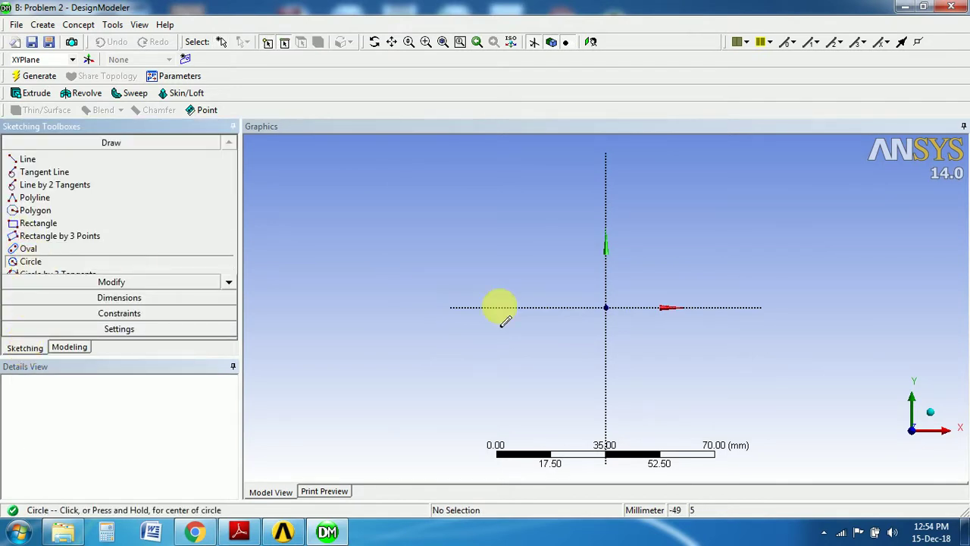
left_click(606, 307)
left_click(712, 212)
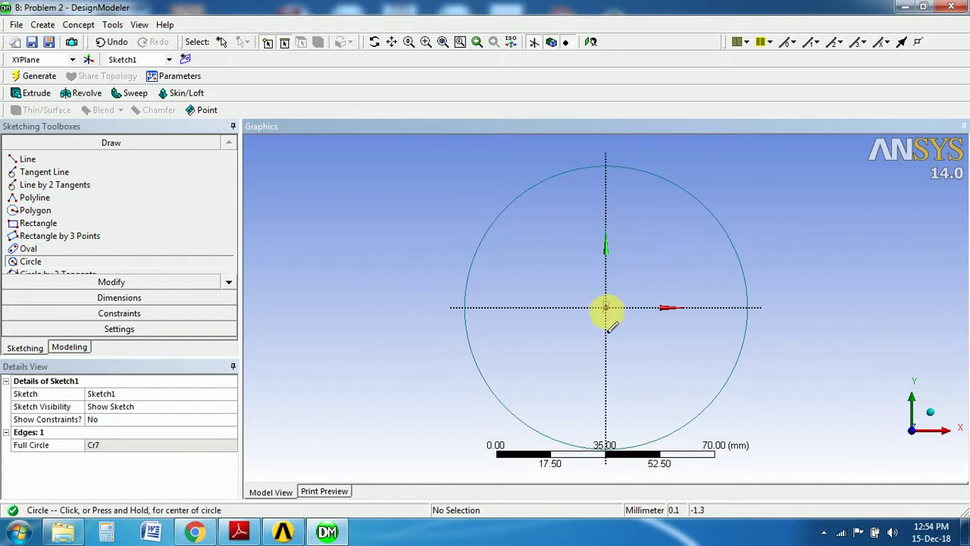
left_click(606, 307)
left_click(666, 244)
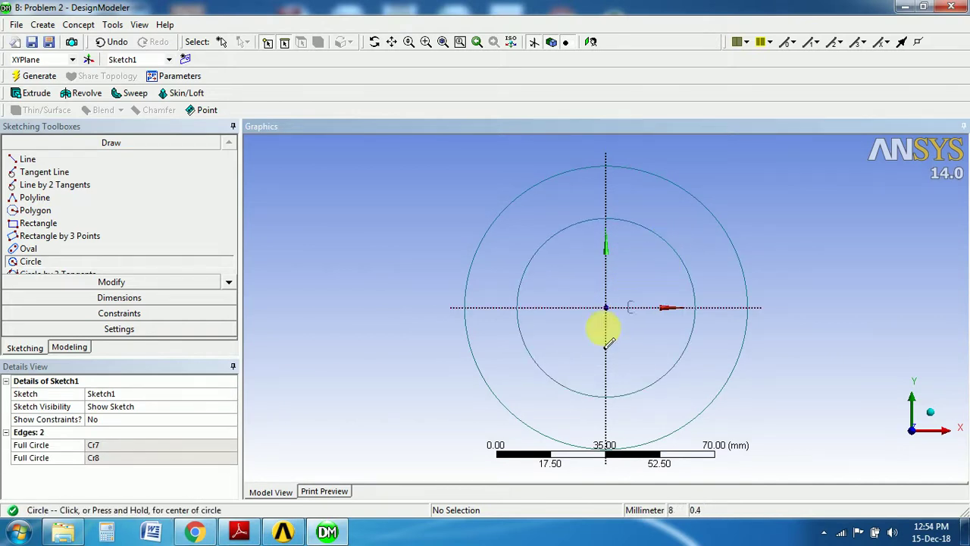
Step: Dimension the circle diameters as D1 = 50 mm and D2 = 30 mm
left_click(164, 299)
left_click(479, 238)
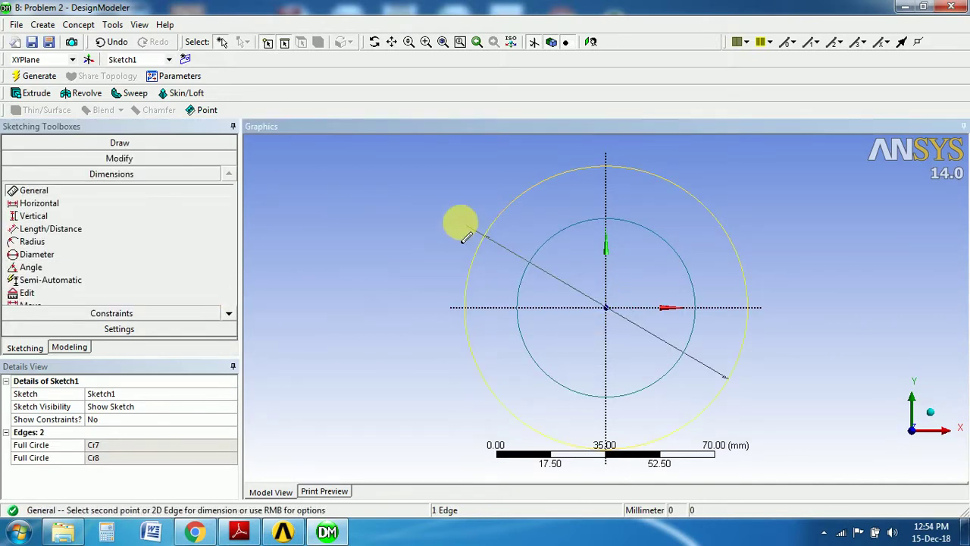
left_click(450, 217)
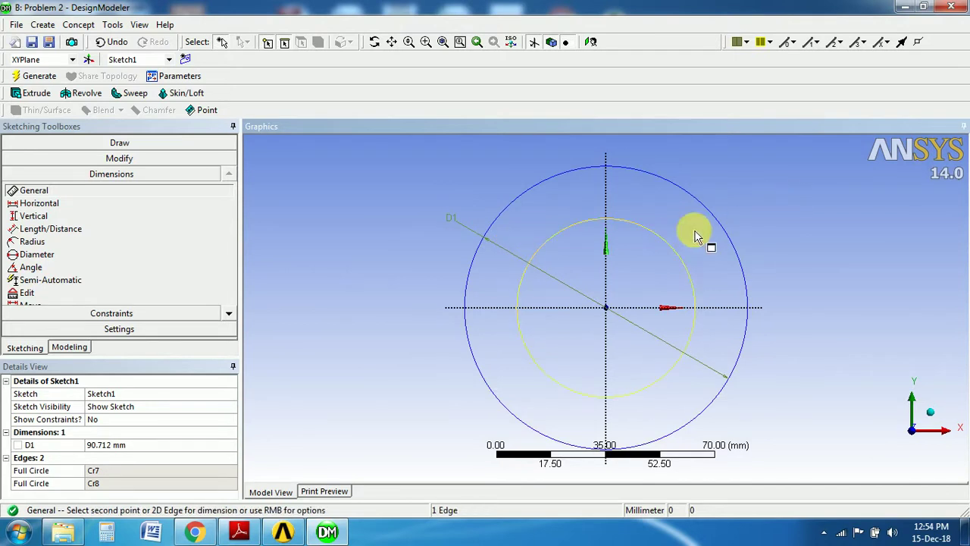
left_click(754, 212)
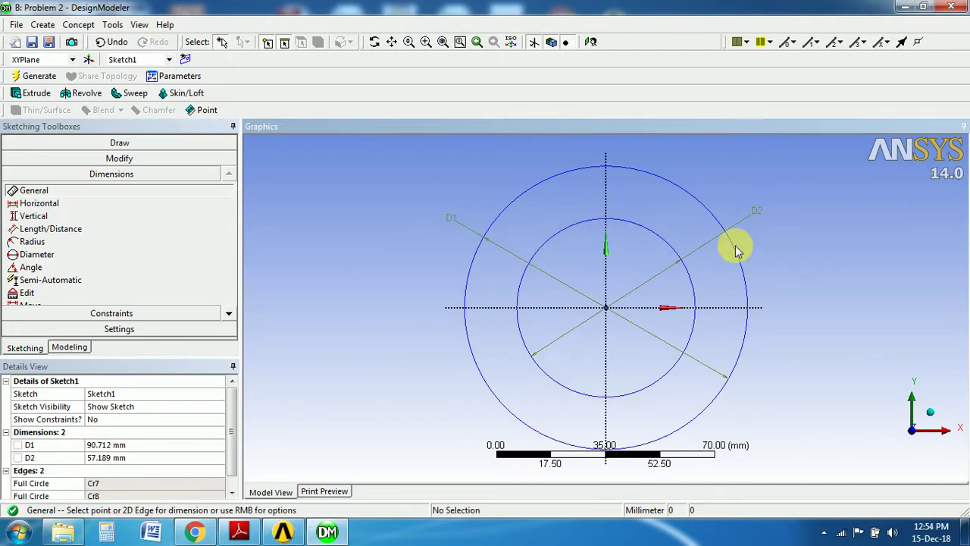
left_click(101, 458)
type("30")
key("Return")
left_click(114, 445)
type("50")
key("Return")
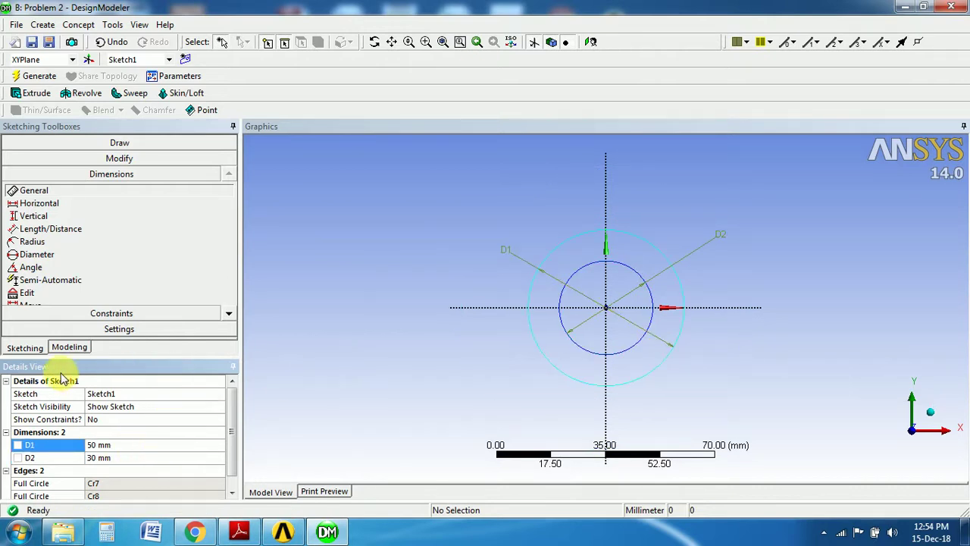
left_click(62, 350)
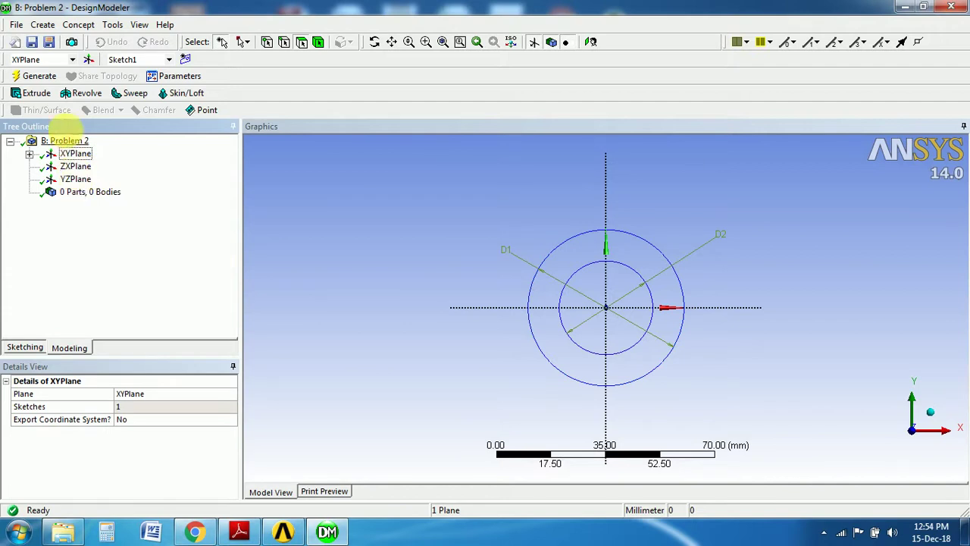
Step: Create an Extrude feature with Sketch1 as its profile
left_click(29, 94)
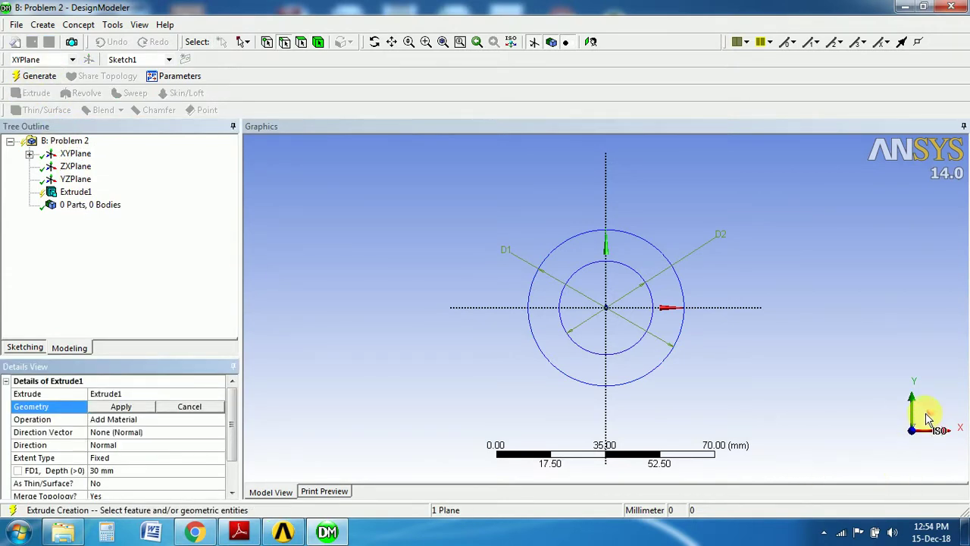
left_click(931, 421)
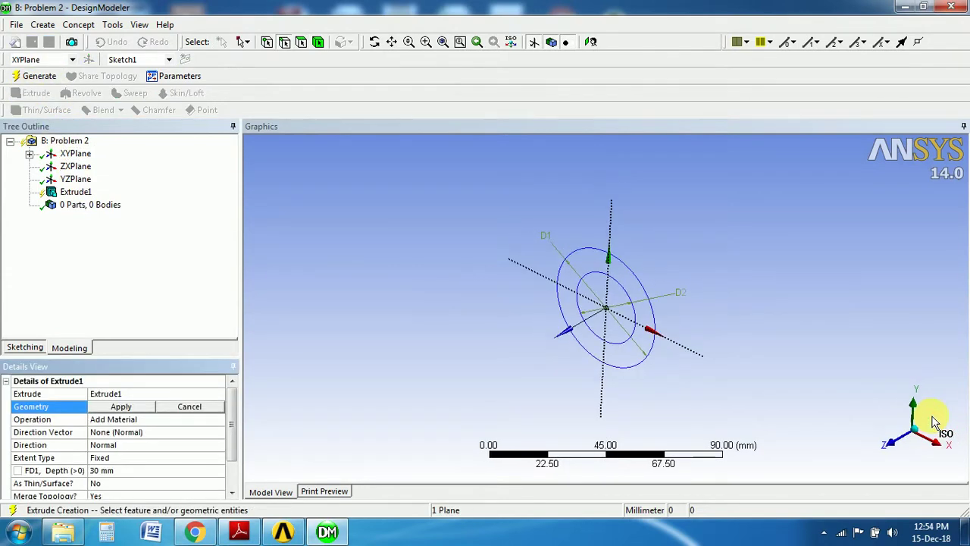
left_click(76, 153)
left_click(99, 168)
left_click(119, 408)
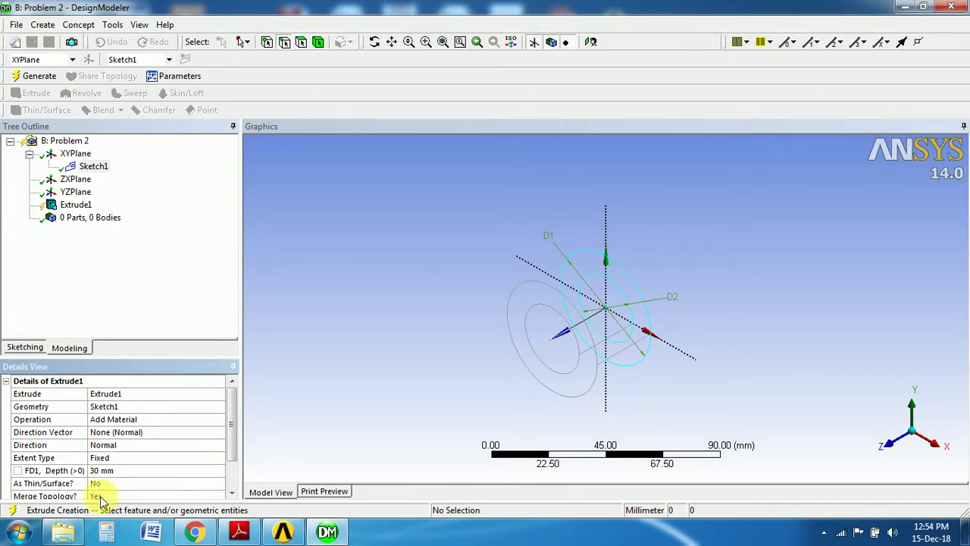
Step: Set the extrusion depth to 2000 mm per the manual, generate, and inspect the Solid body
left_click(240, 531)
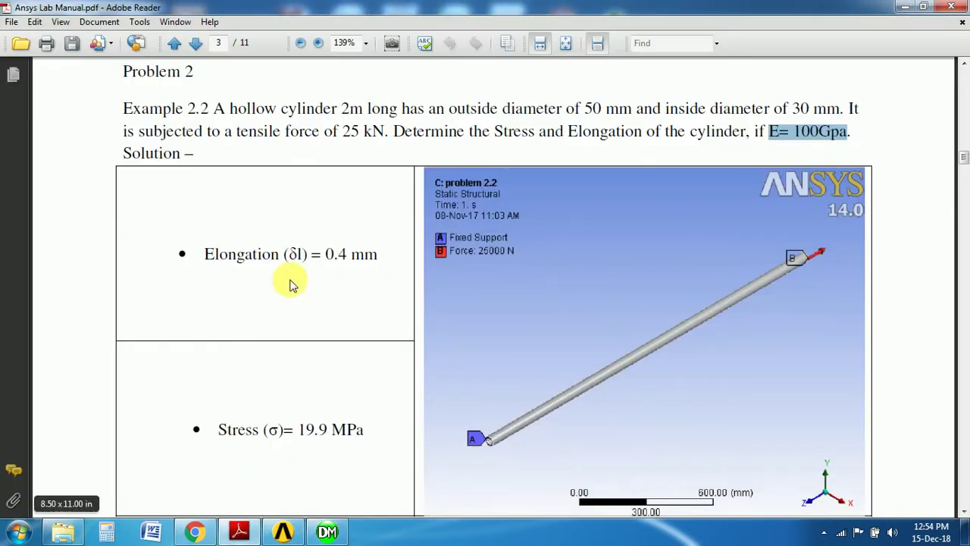
left_click_drag(339, 111, 396, 116)
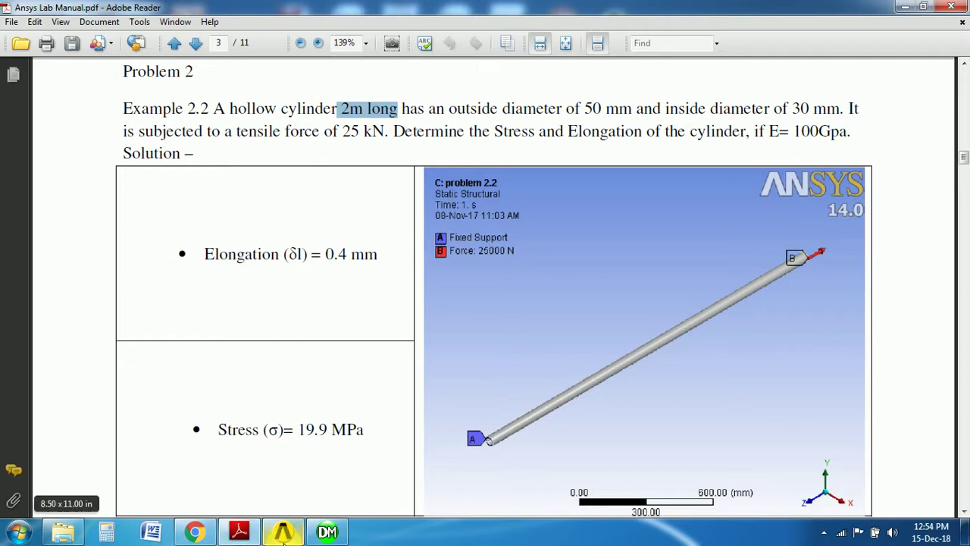
left_click(328, 531)
left_click(103, 470)
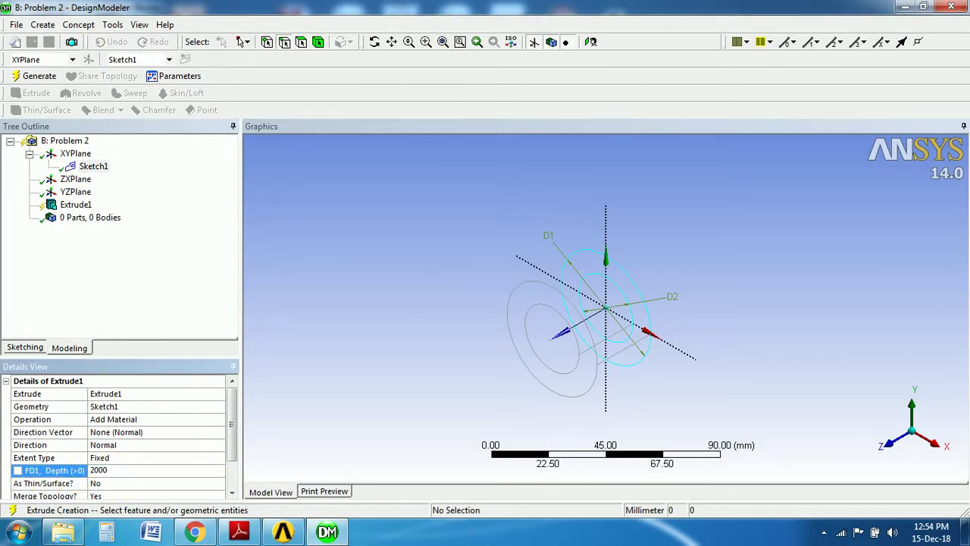
type("2000")
key("Return")
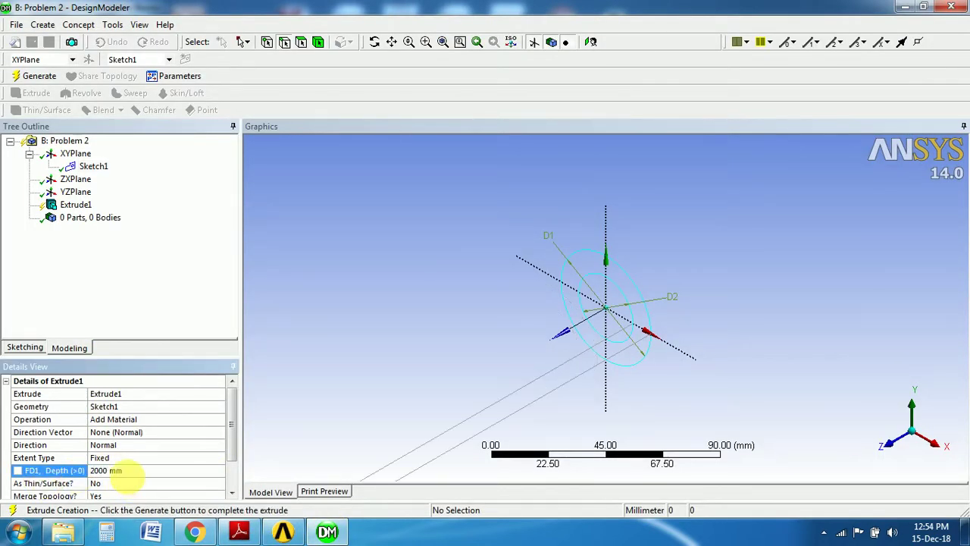
left_click(39, 78)
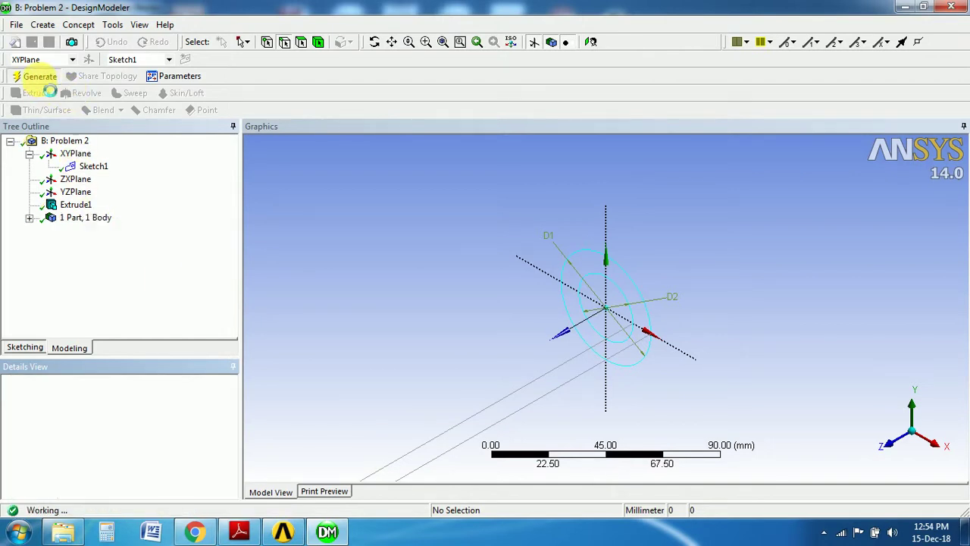
left_click(28, 219)
left_click(83, 232)
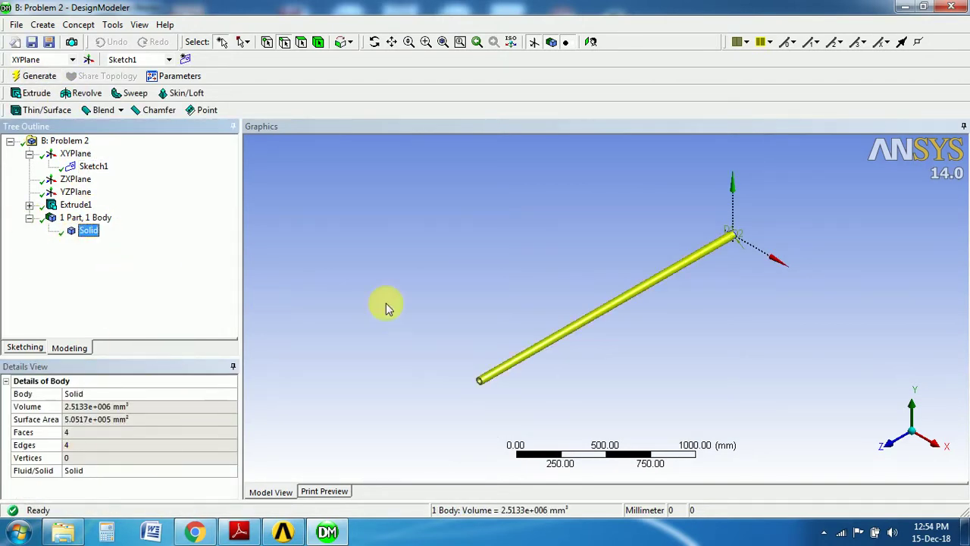
middle_click_drag(514, 394, 571, 386)
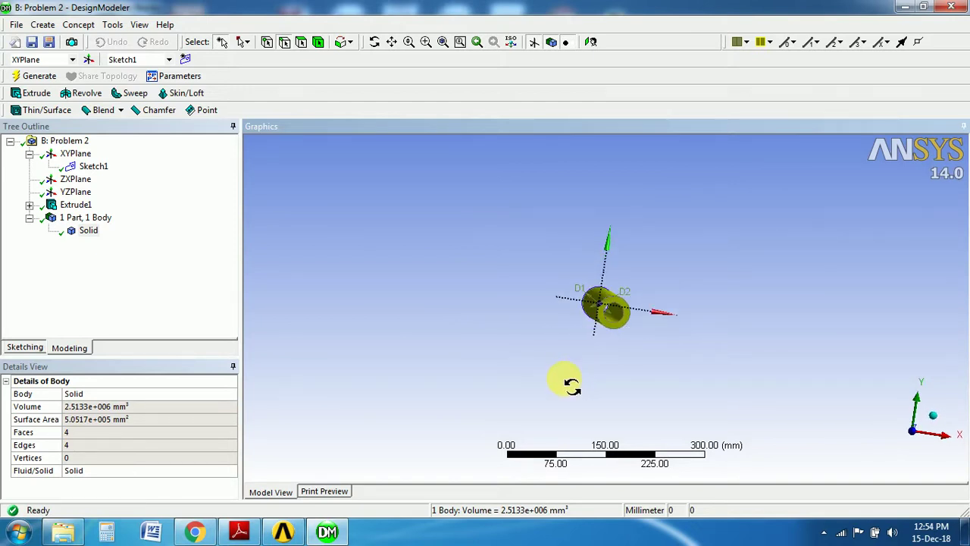
Step: Close DesignModeler and launch Mechanical from Problem 2's Model cell
left_click(14, 23)
left_click(79, 278)
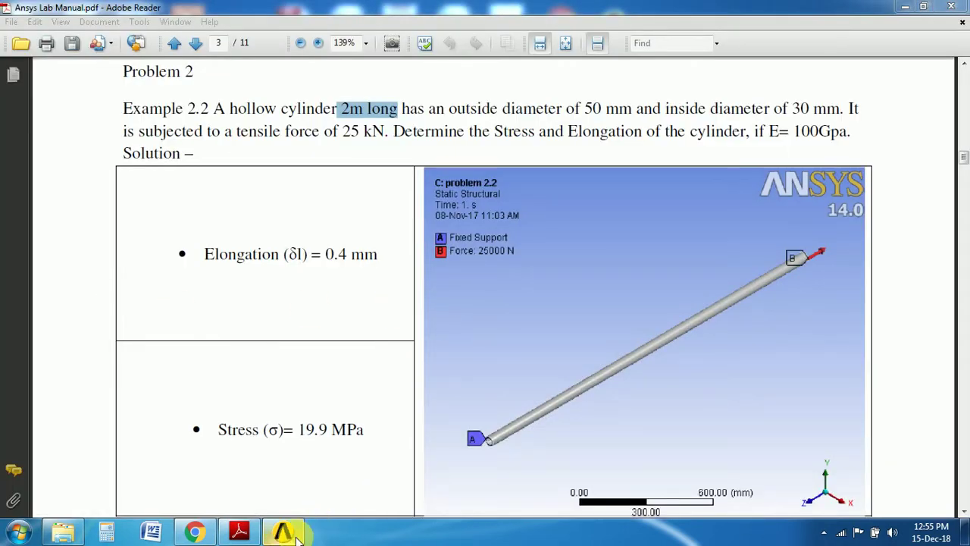
left_click(283, 532)
double_click(446, 161)
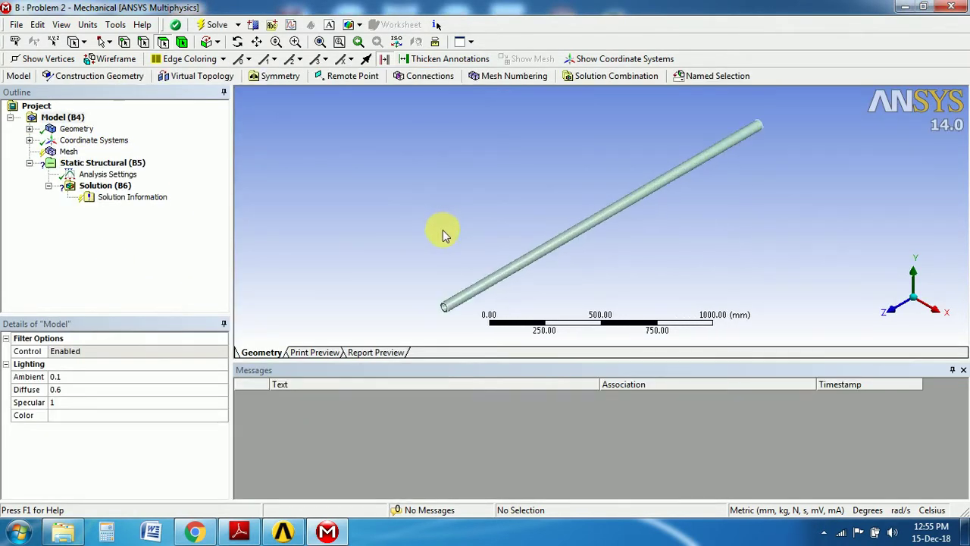
Step: Assign Structural Steel 2 as the material of the pipe's Solid body
middle_click_drag(443, 237, 433, 220)
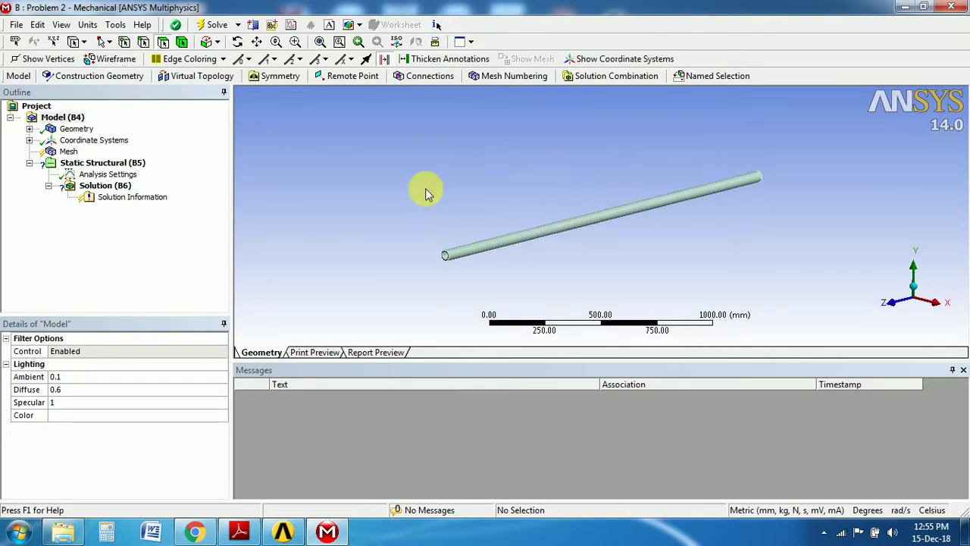
left_click(29, 129)
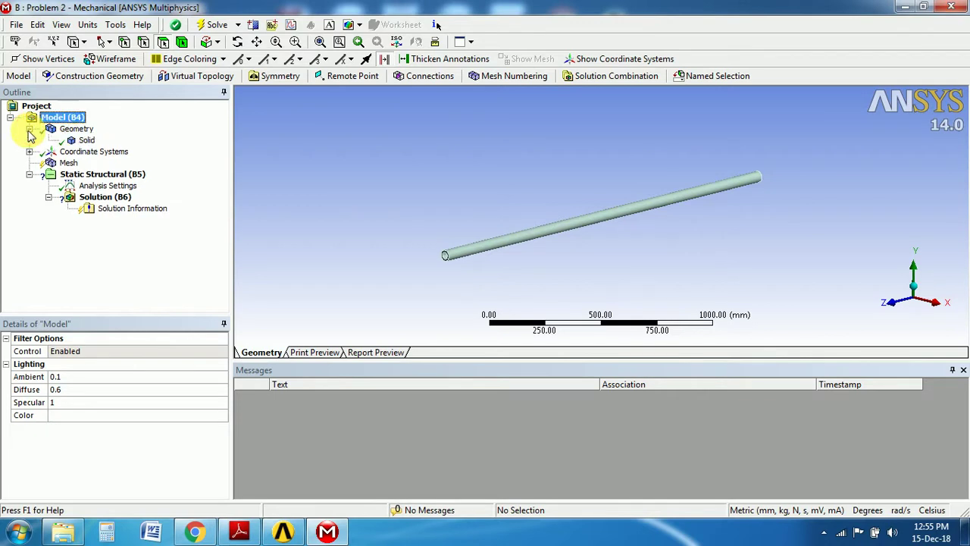
left_click(75, 128)
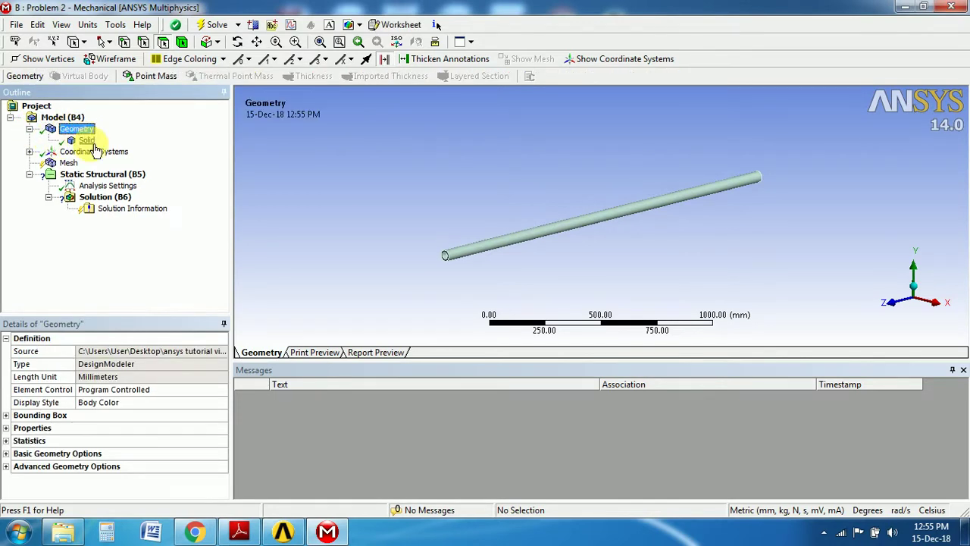
left_click(86, 141)
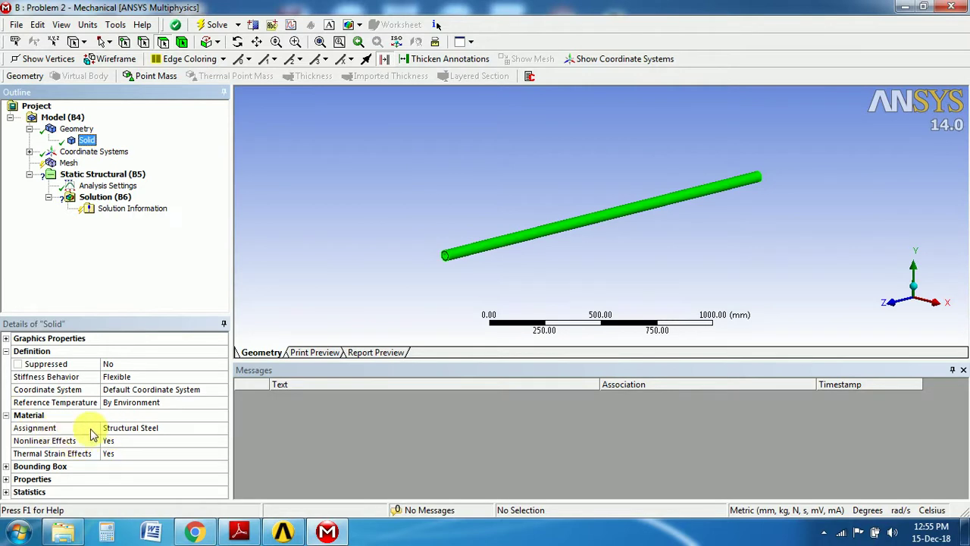
left_click(126, 430)
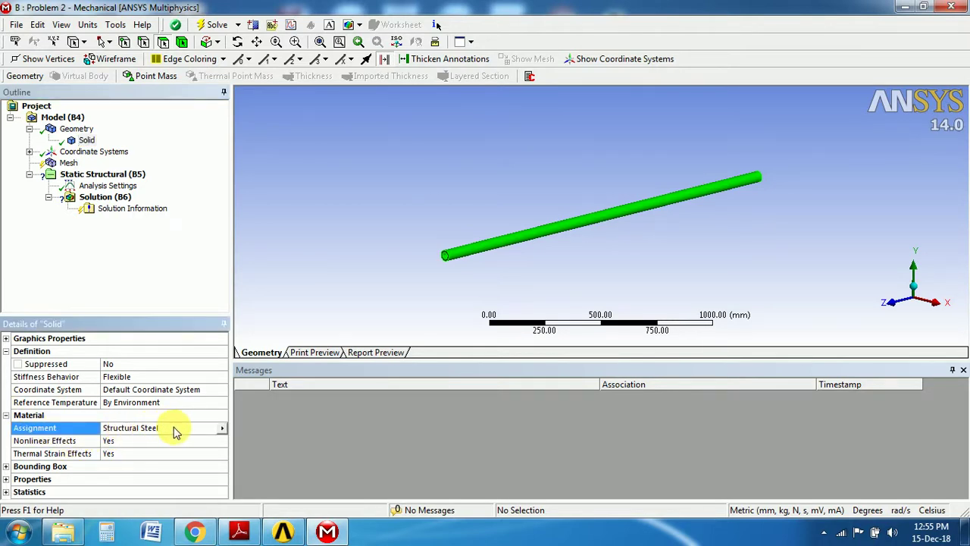
left_click(221, 429)
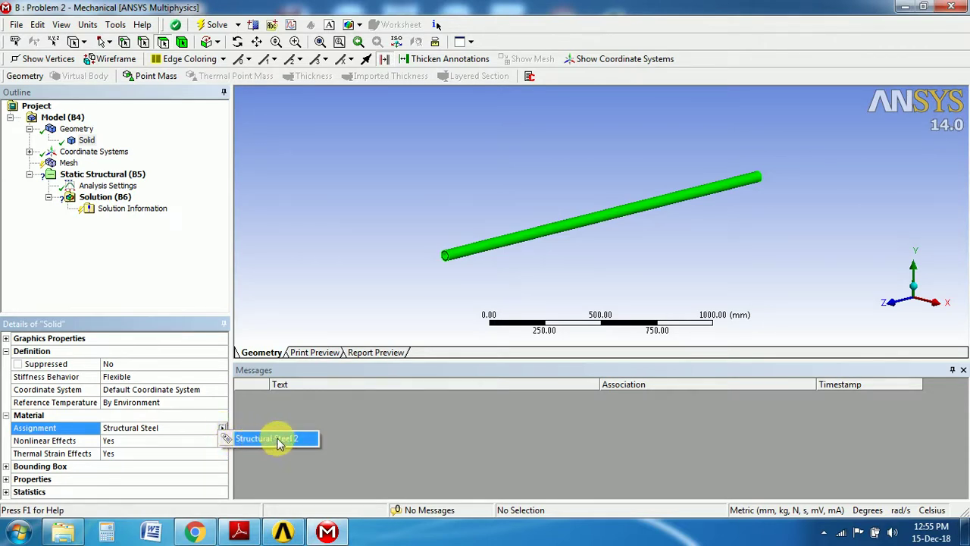
left_click(281, 439)
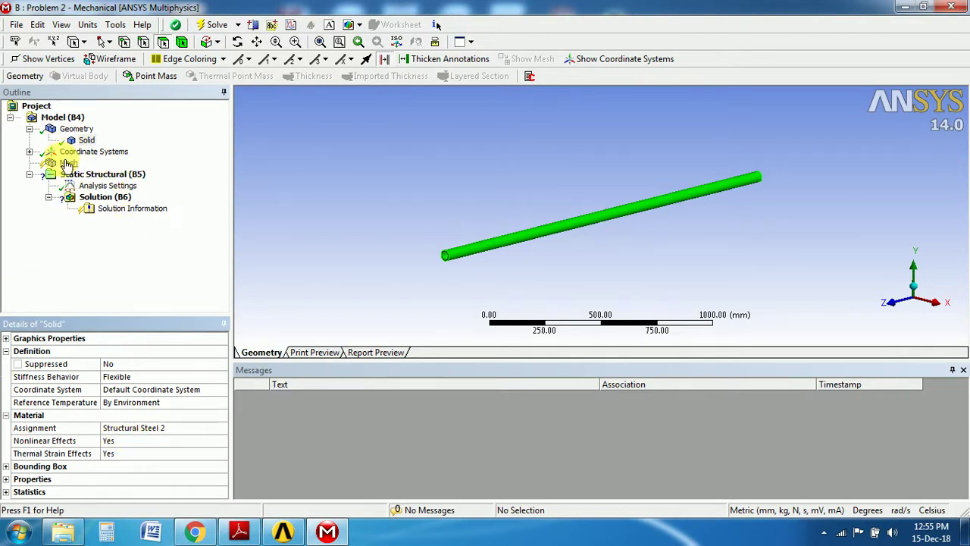
Step: Mesh at Relevance 100 with a Fine relevance center, confirming 5636 nodes and 896 elements
left_click(69, 163)
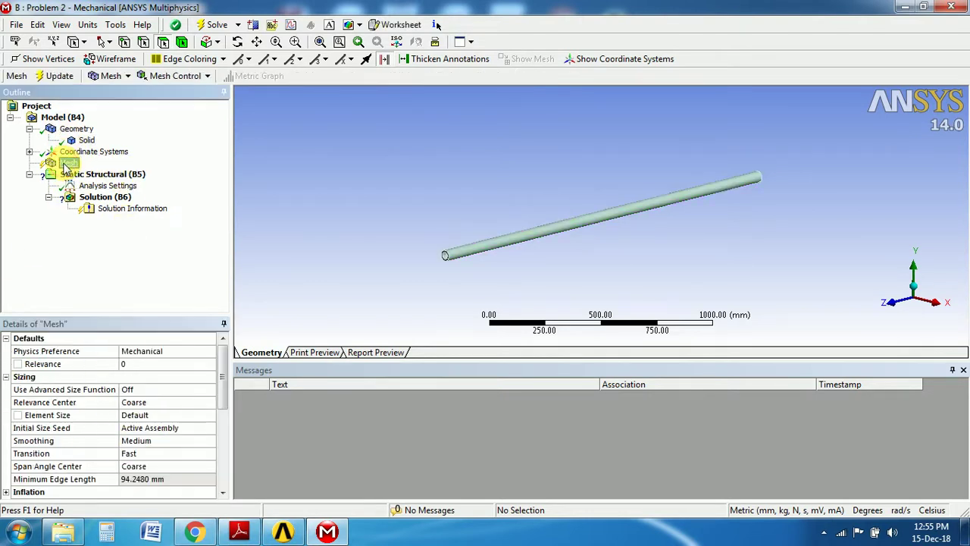
left_click(129, 364)
type("100")
left_click(163, 404)
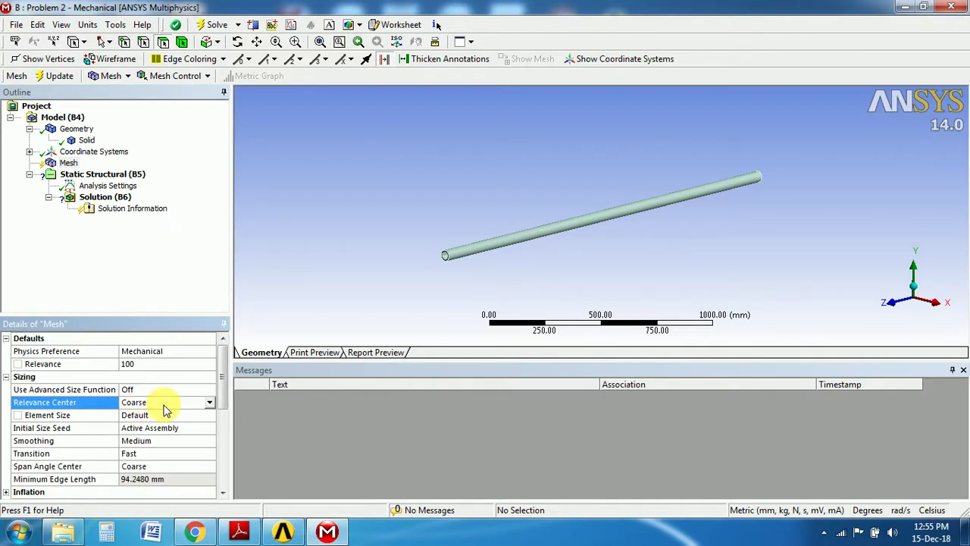
left_click(209, 402)
left_click(151, 434)
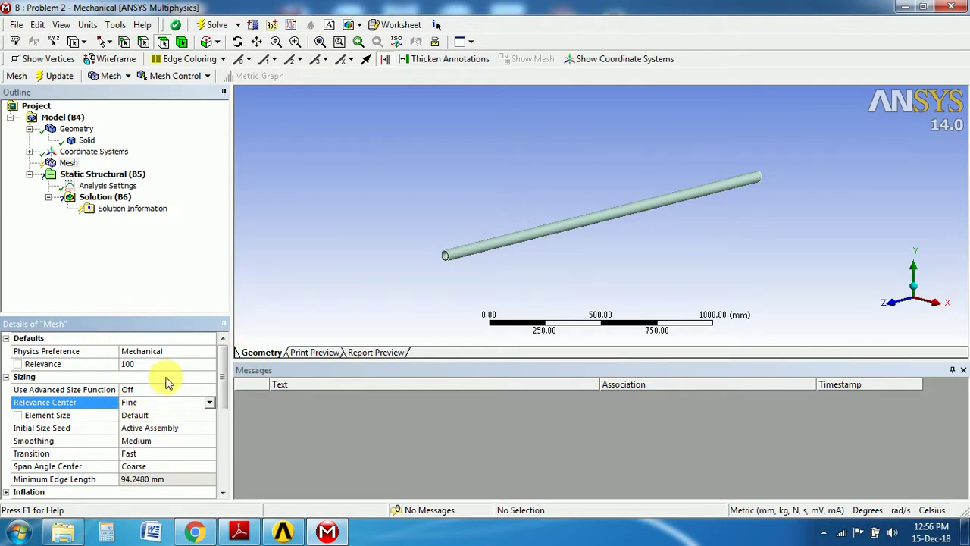
left_click(56, 77)
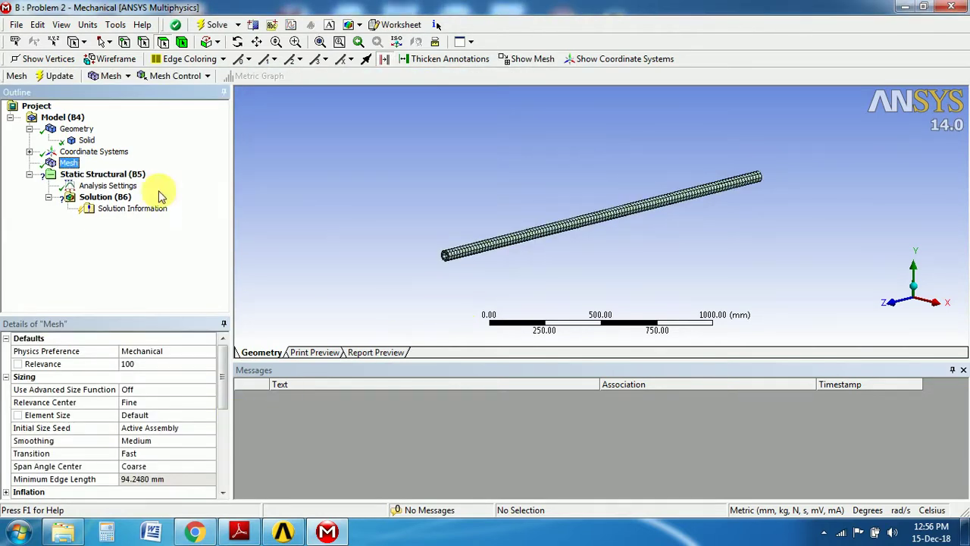
left_click_drag(222, 390, 190, 528)
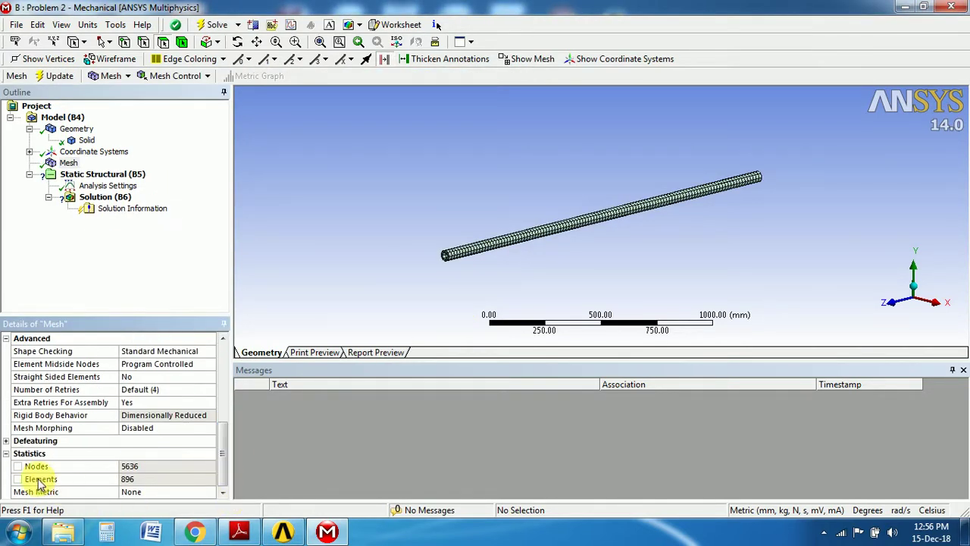
left_click(7, 453)
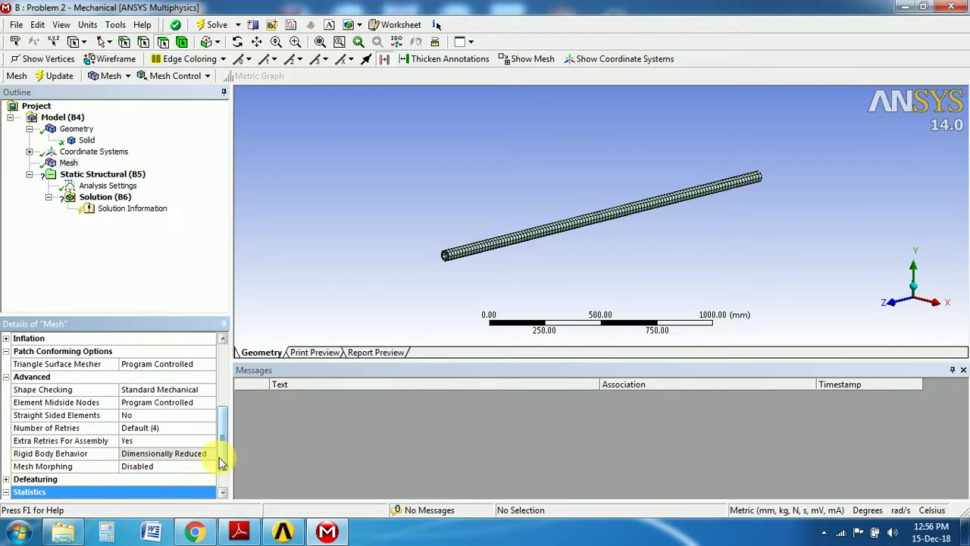
double_click(190, 489)
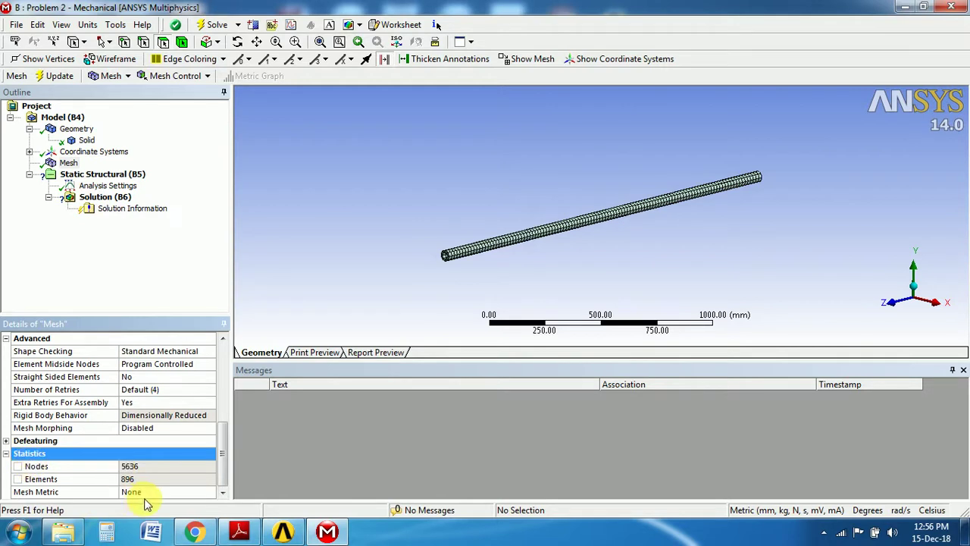
Step: Add a Fixed Support on the pipe's far end face
left_click(91, 177)
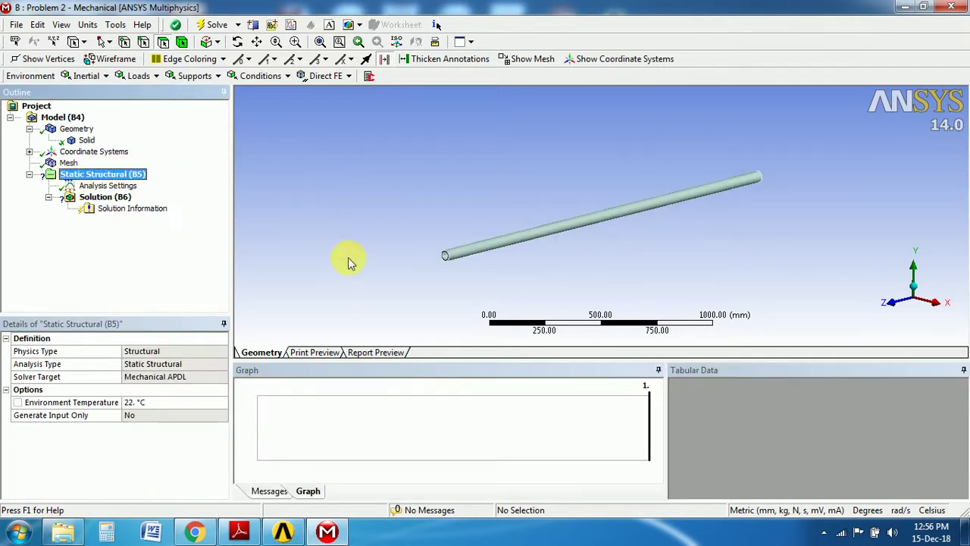
middle_click_drag(743, 229, 758, 245)
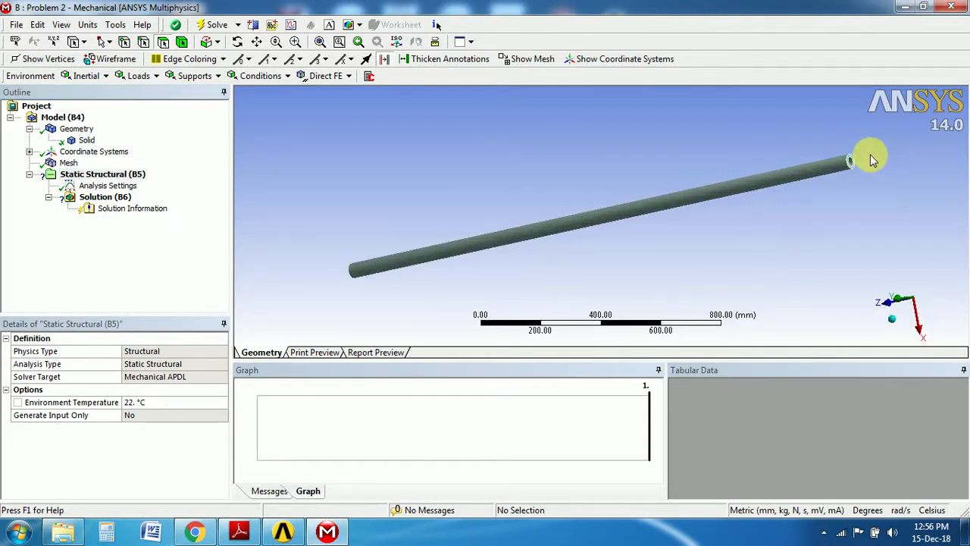
left_click(191, 76)
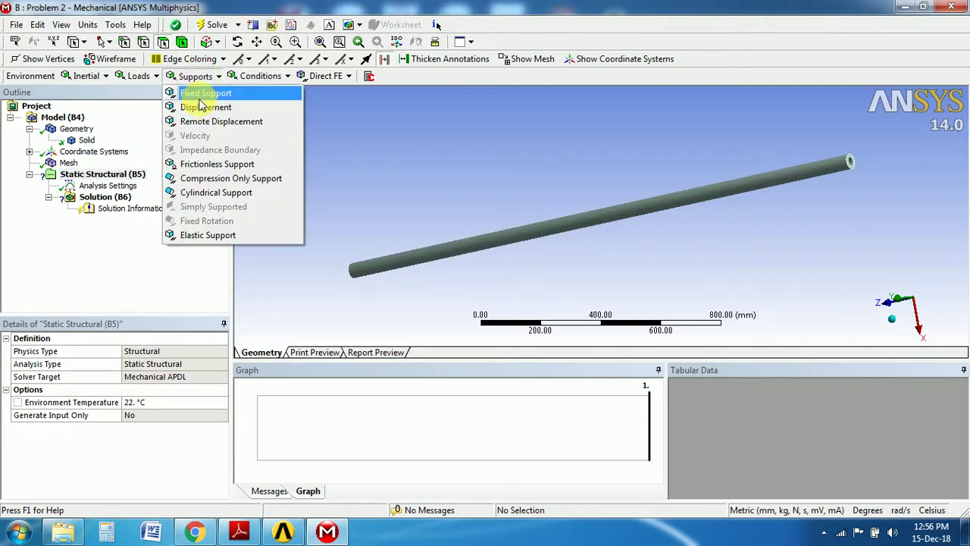
left_click(205, 93)
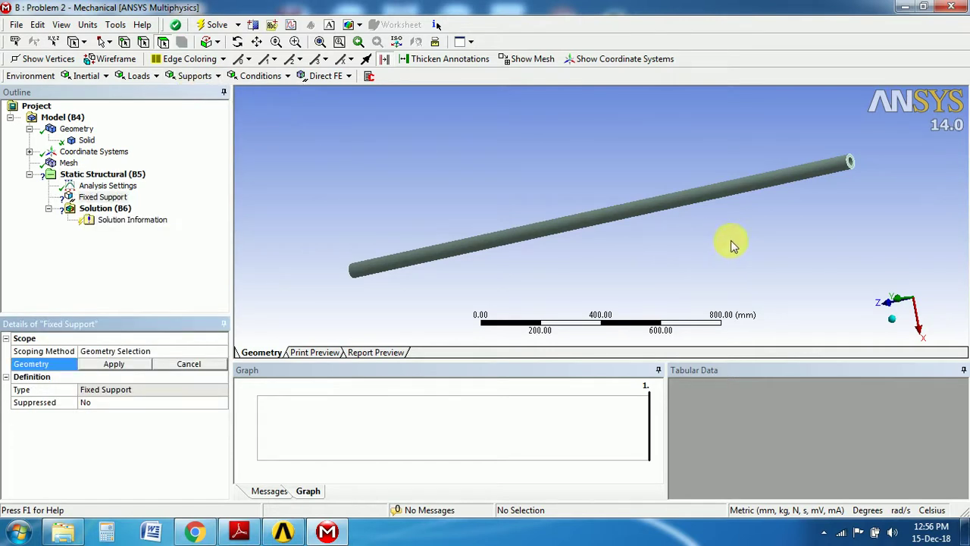
left_click(849, 160)
left_click(113, 365)
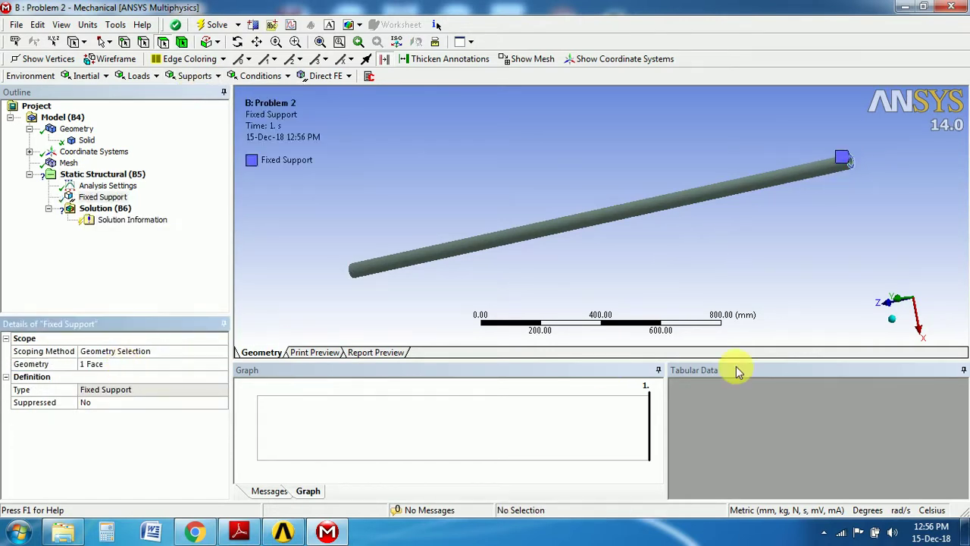
Step: Return to isometric view and select the pipe's near end face
left_click(894, 323)
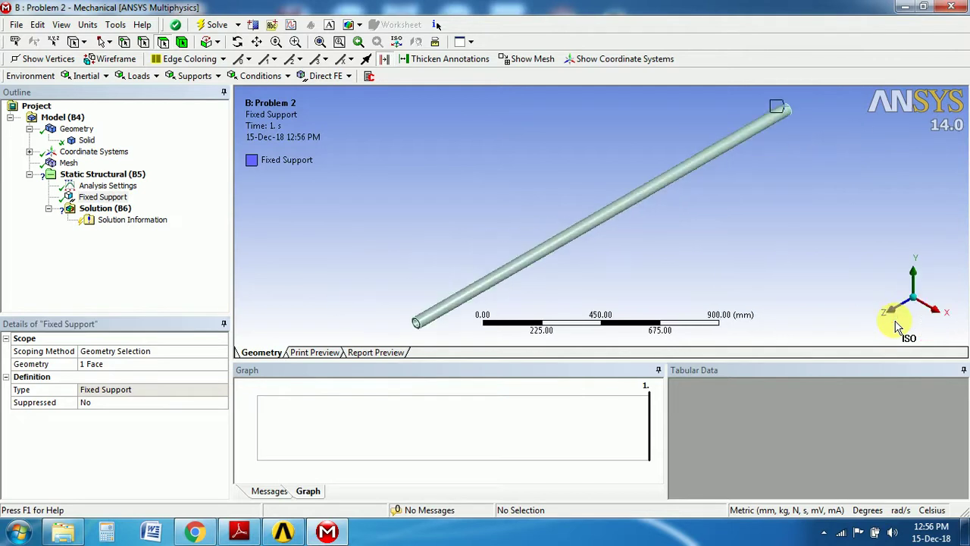
left_click(416, 324)
middle_click_drag(350, 293, 364, 278)
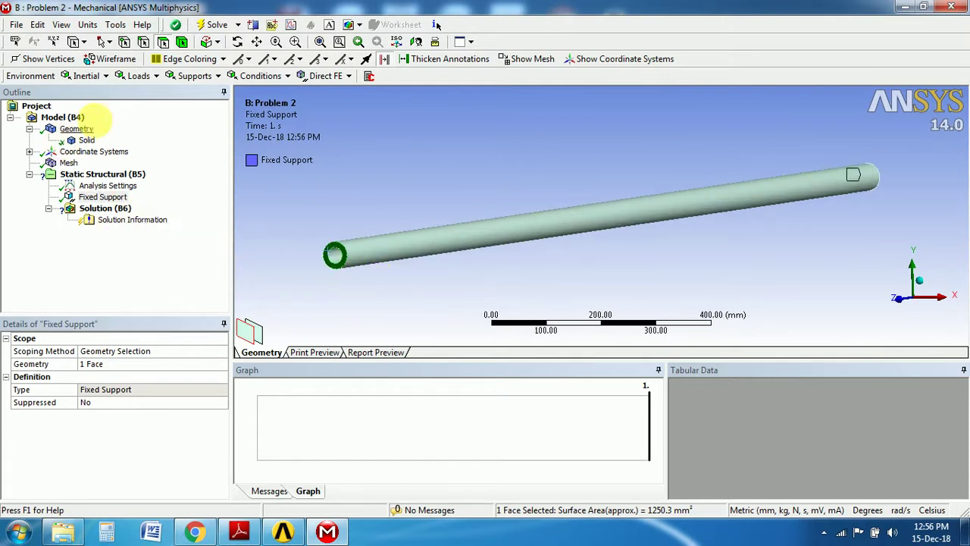
Step: Apply a Force on the near end face, defined by components, with Z = 25000 N
left_click(140, 76)
left_click(141, 134)
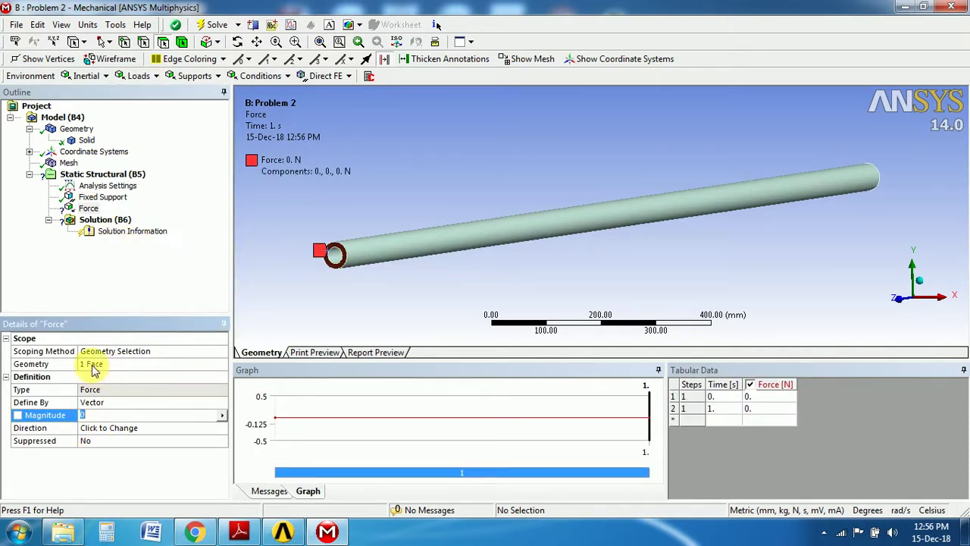
left_click(131, 391)
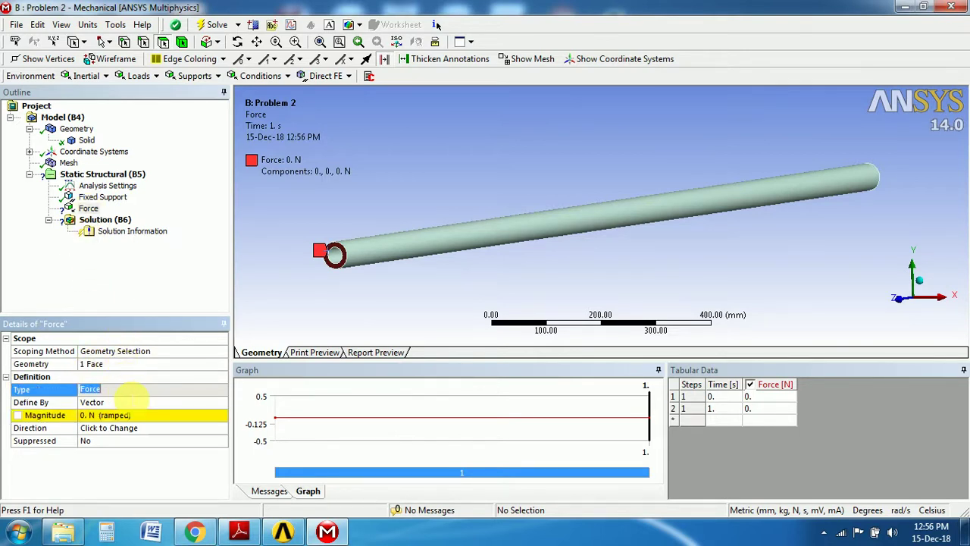
left_click(125, 402)
left_click(220, 404)
left_click(156, 418)
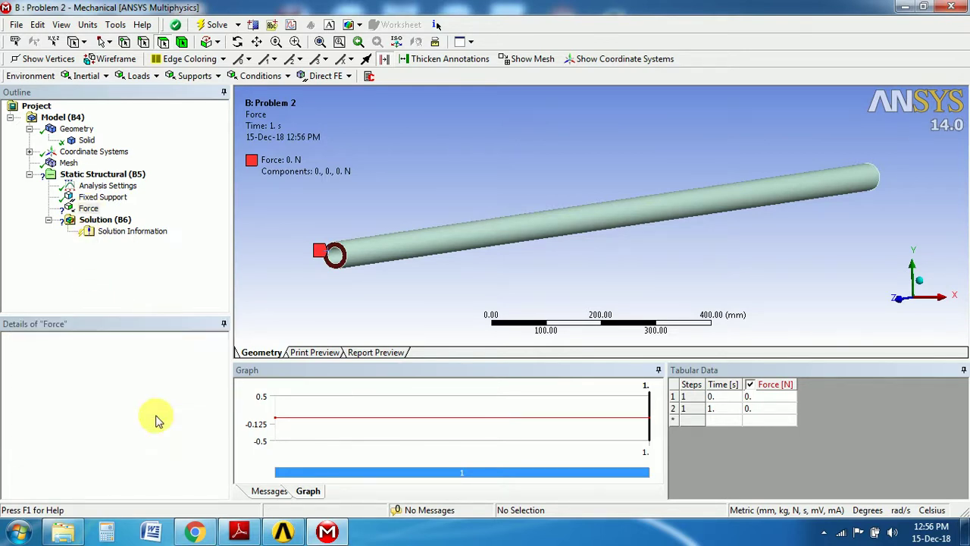
left_click(923, 286)
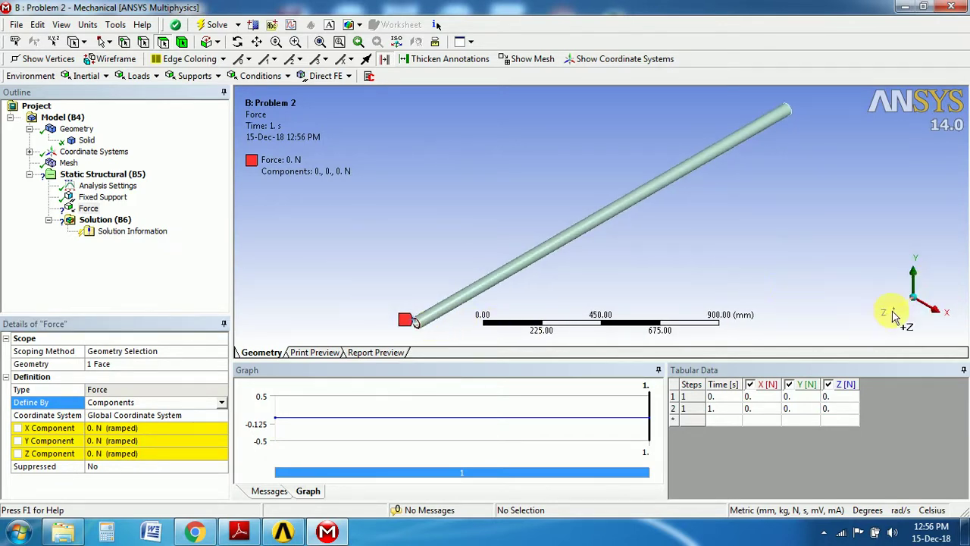
left_click(110, 453)
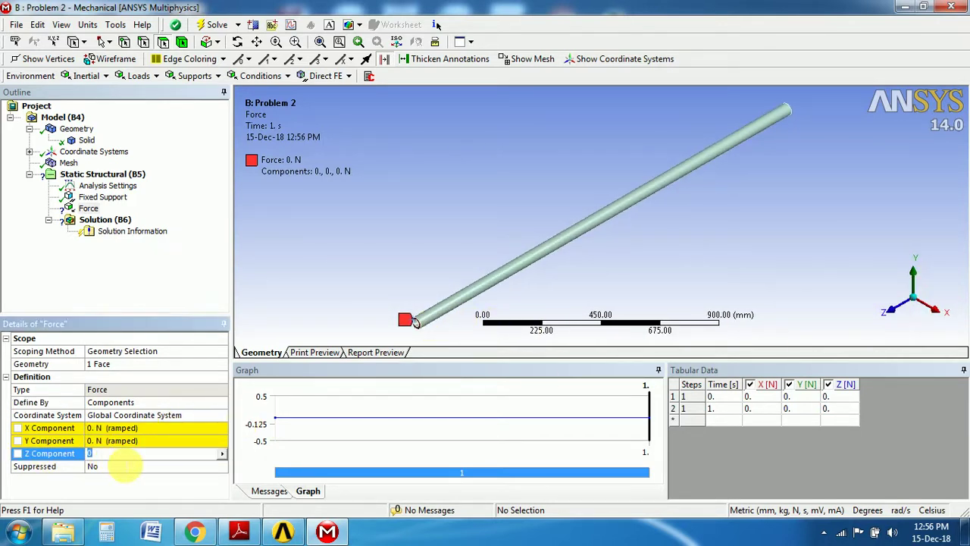
left_click(129, 456)
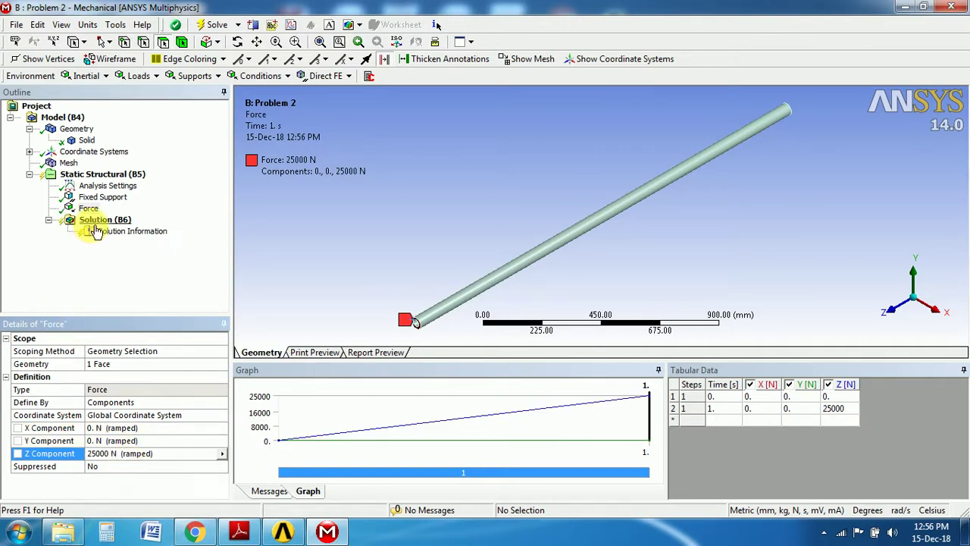
left_click(106, 174)
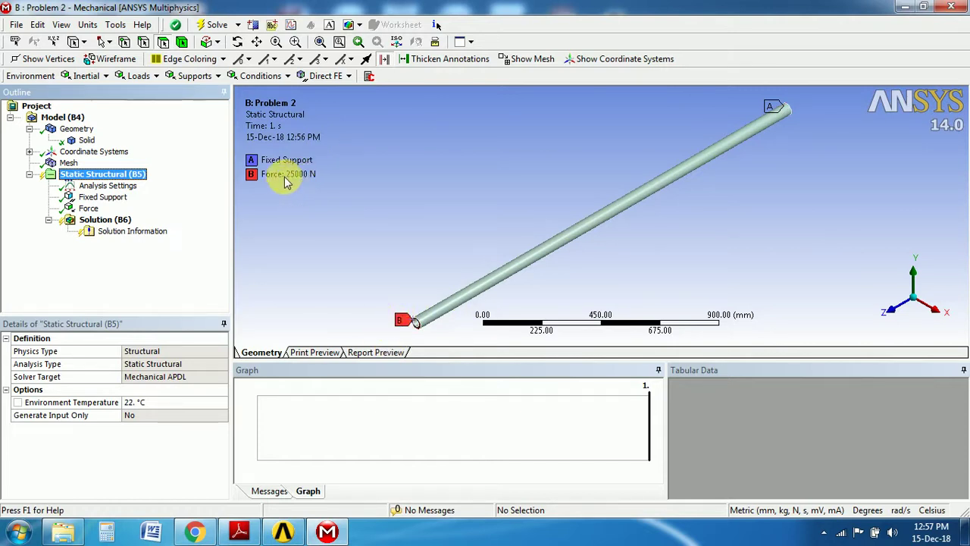
Step: Add a Directional Deformation result under Solution, oriented along the Z Axis
left_click(105, 219)
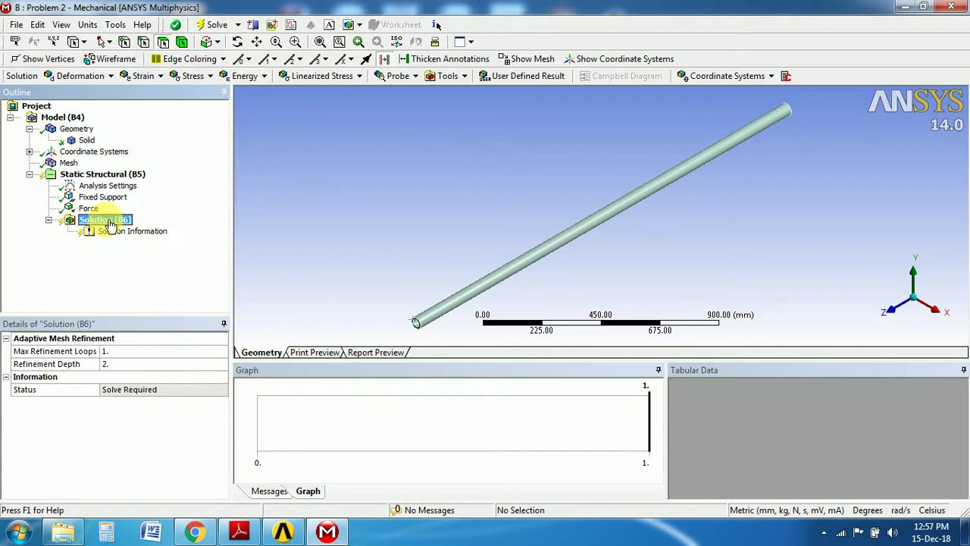
left_click(239, 531)
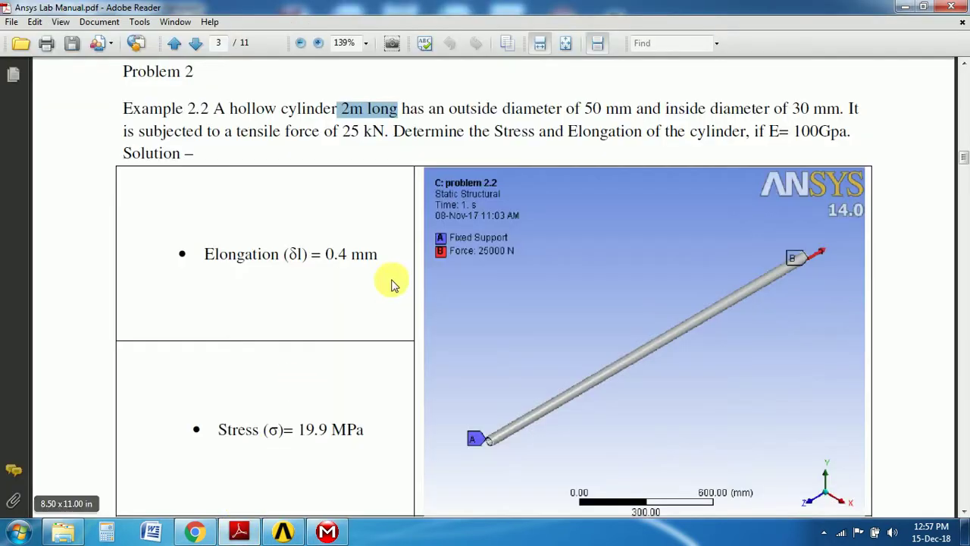
left_click(327, 530)
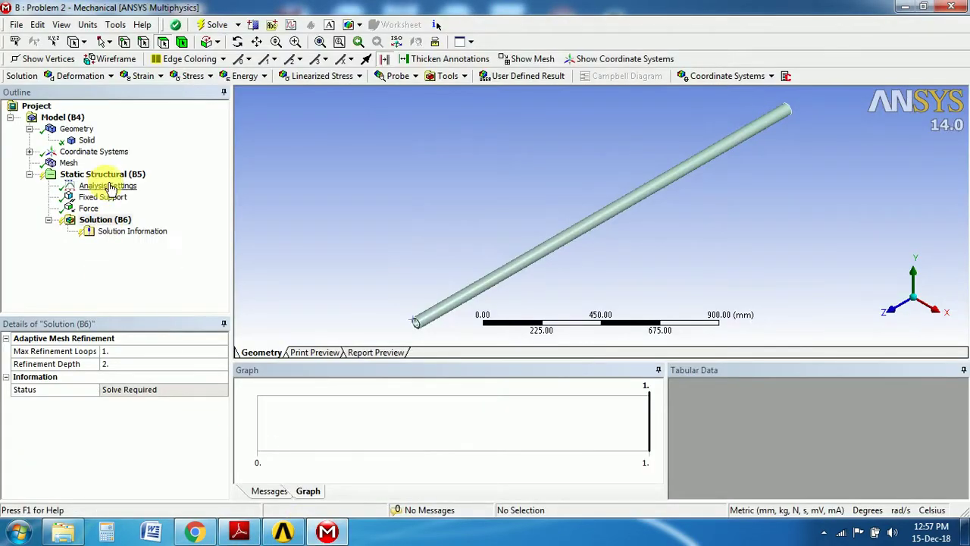
left_click(97, 77)
left_click(73, 103)
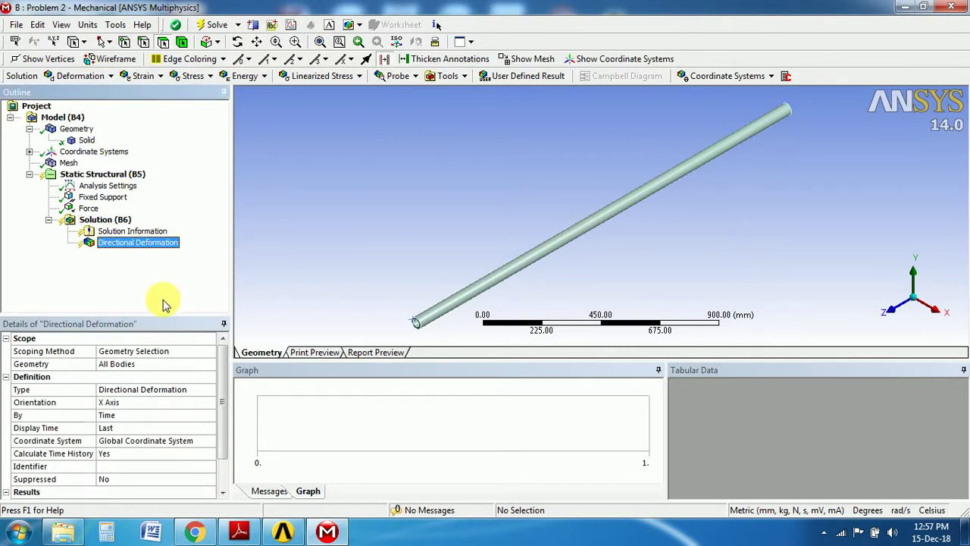
left_click(117, 403)
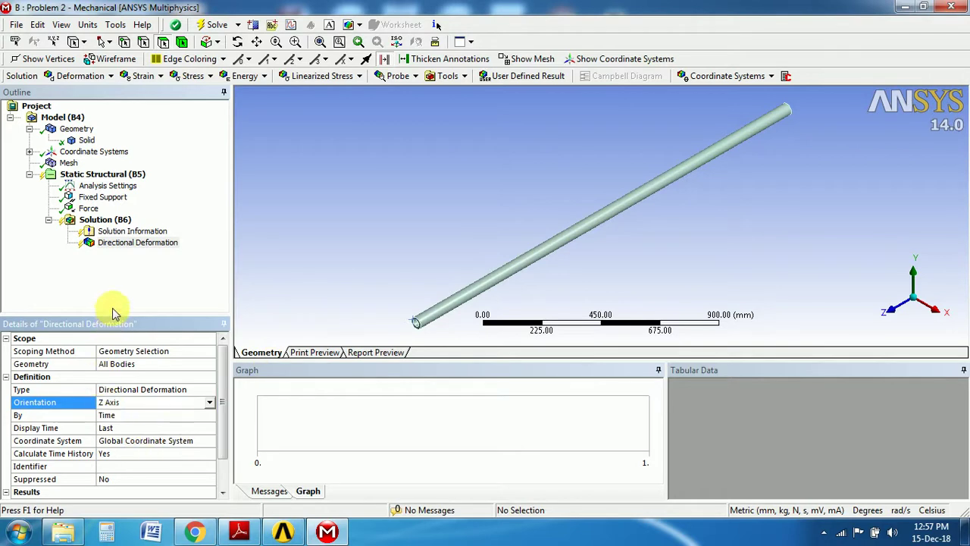
Step: Add a Normal Stress result under Solution, oriented along the Z Axis
left_click(96, 220)
left_click(189, 75)
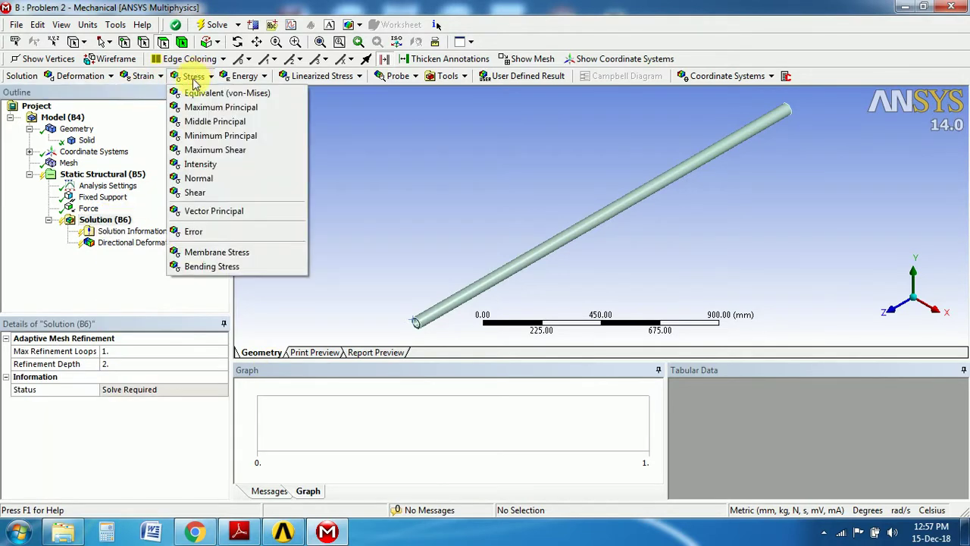
left_click(199, 178)
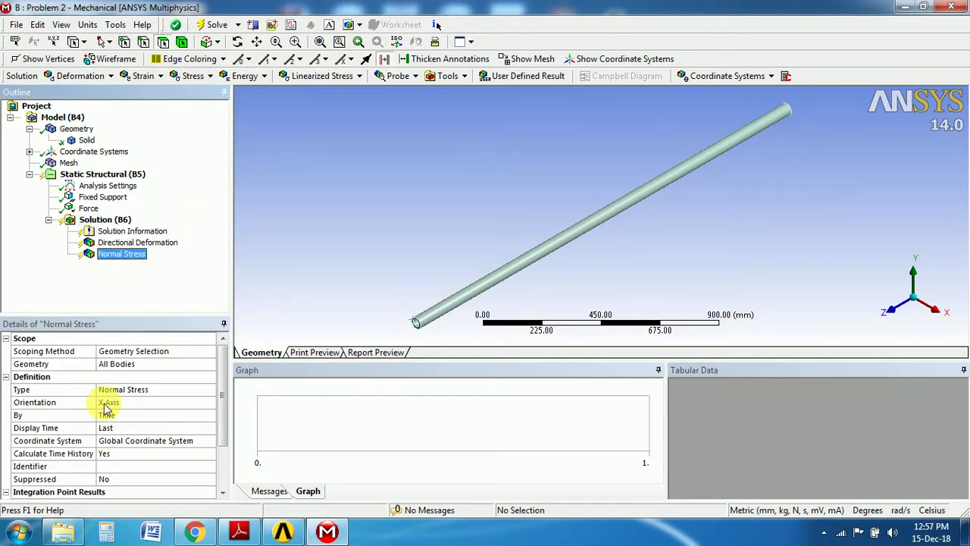
double_click(106, 404)
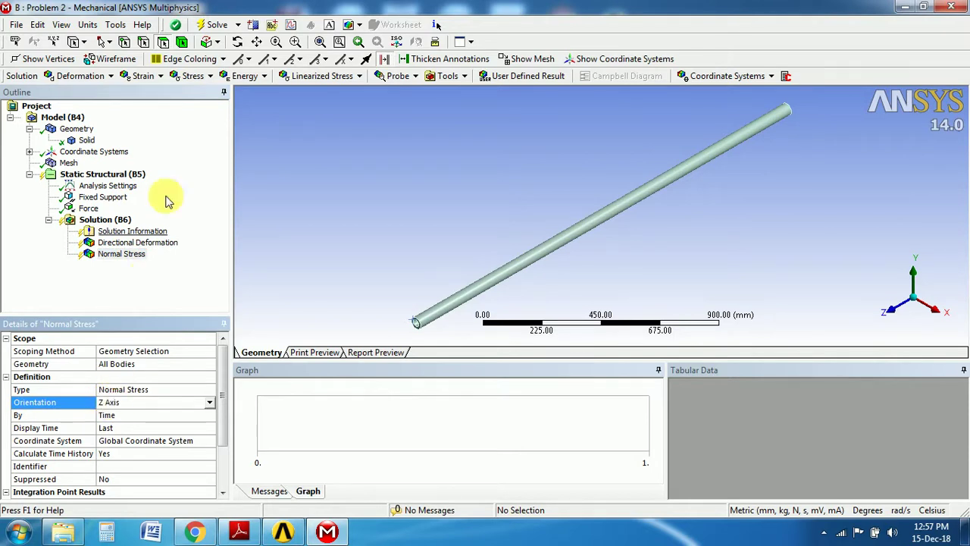
Step: Solve, then review Z deformation (0.39764 mm max) and normal stress (13.288–25.822 MPa) against the manual
left_click(215, 26)
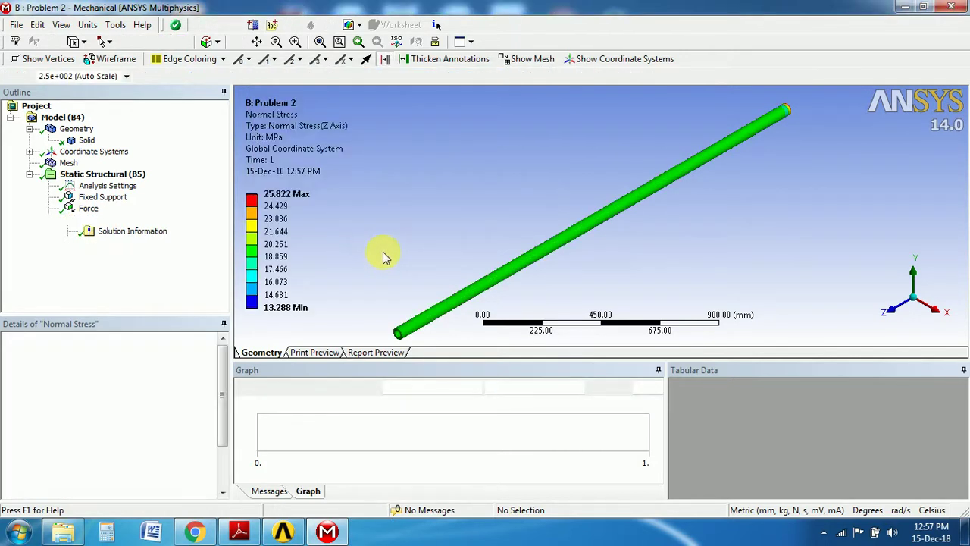
left_click(138, 247)
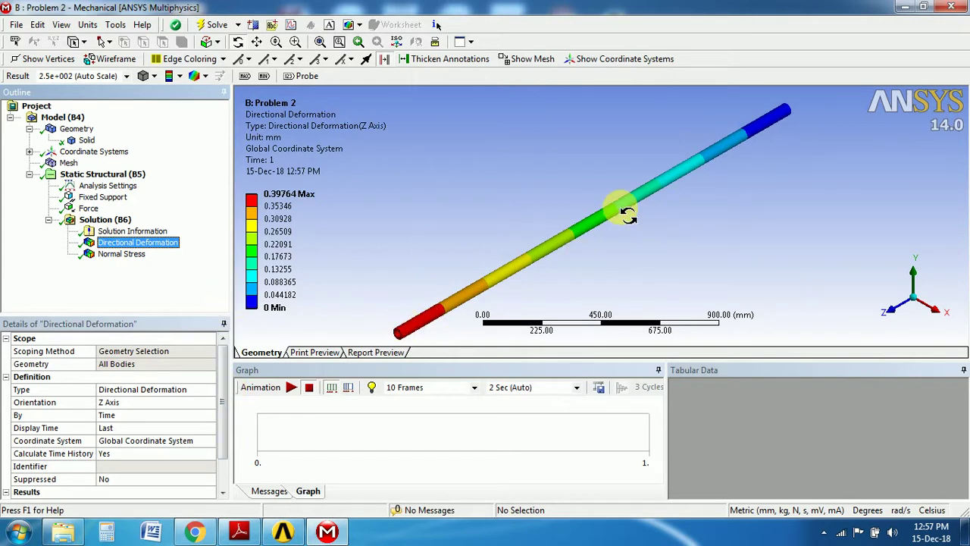
left_click(239, 531)
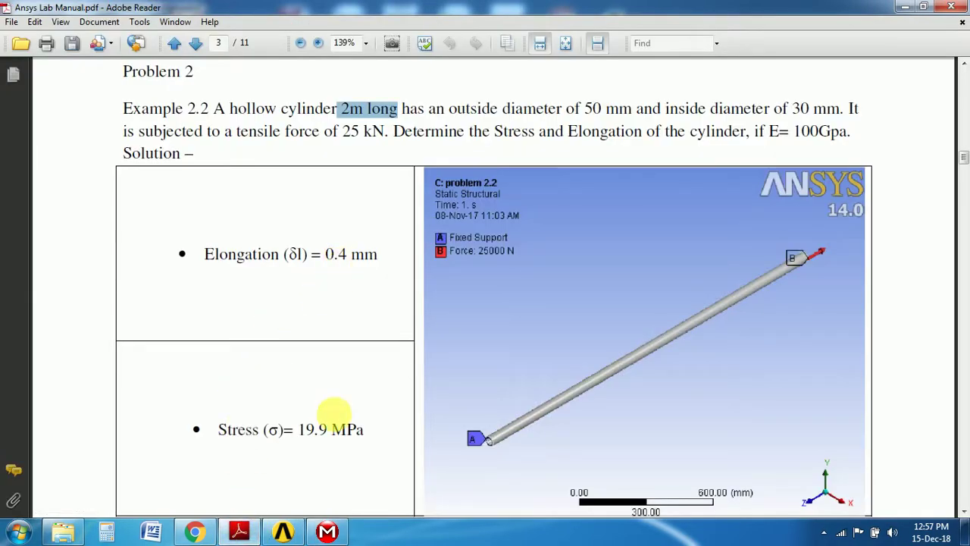
left_click(283, 531)
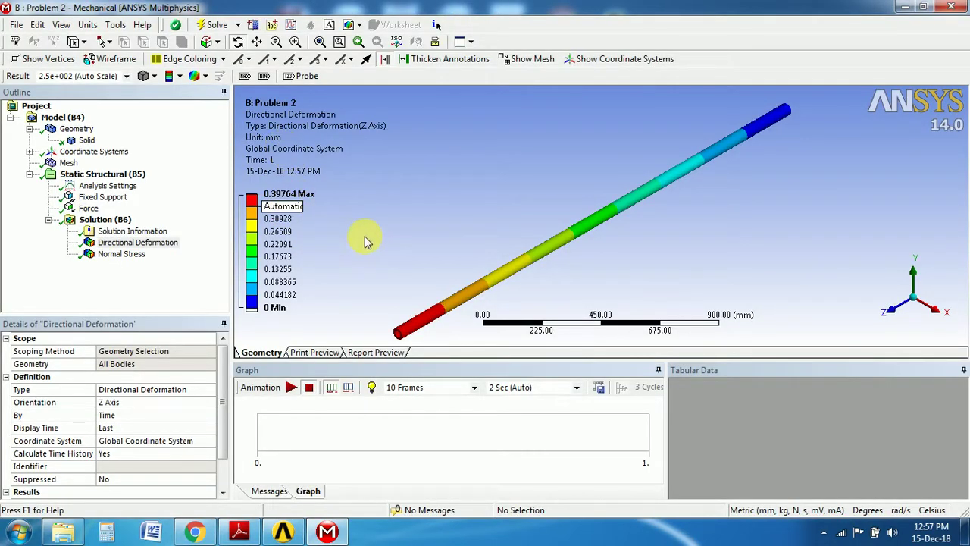
left_click(123, 254)
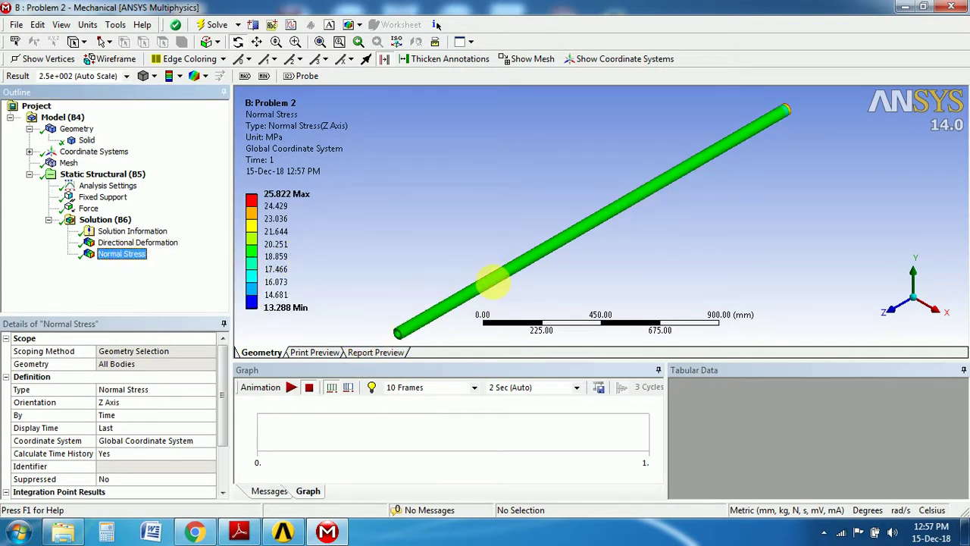
Step: Probe normal stress on the tube (19.891 MPa), check the manual, then show Directional Deformation
left_click(305, 76)
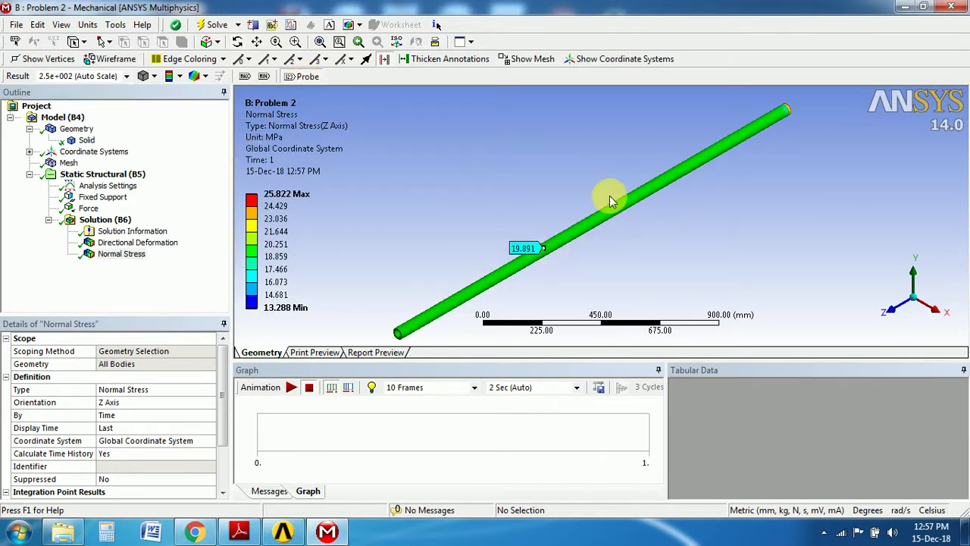
left_click(640, 190)
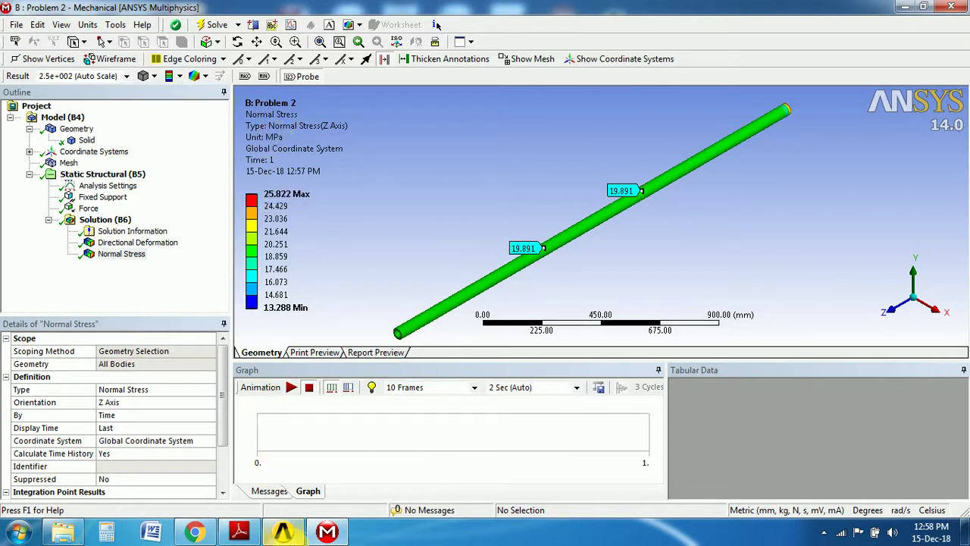
left_click(240, 531)
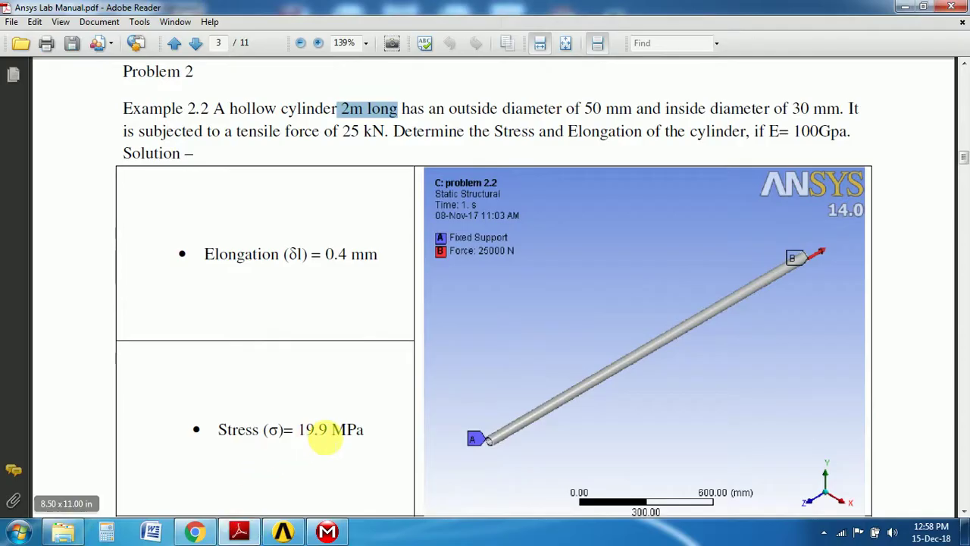
left_click(328, 531)
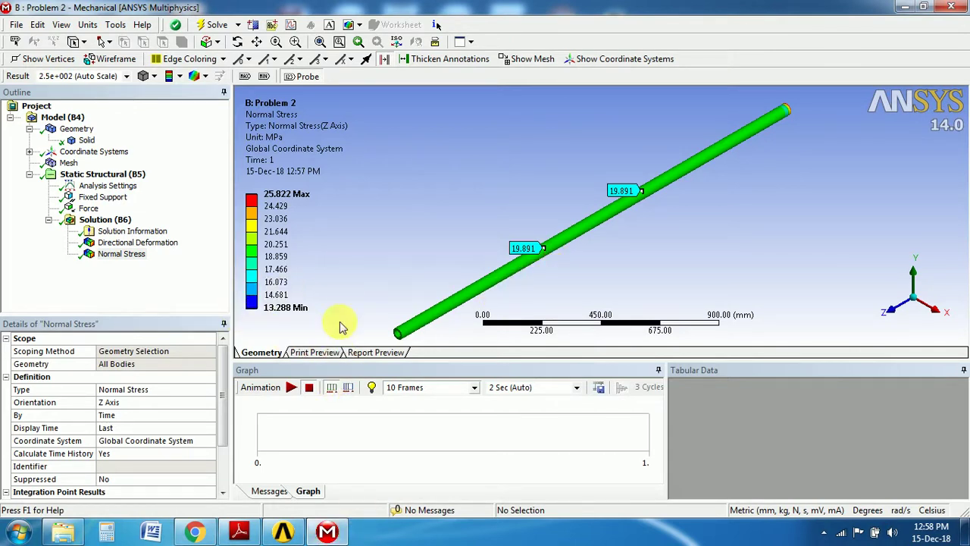
left_click(136, 243)
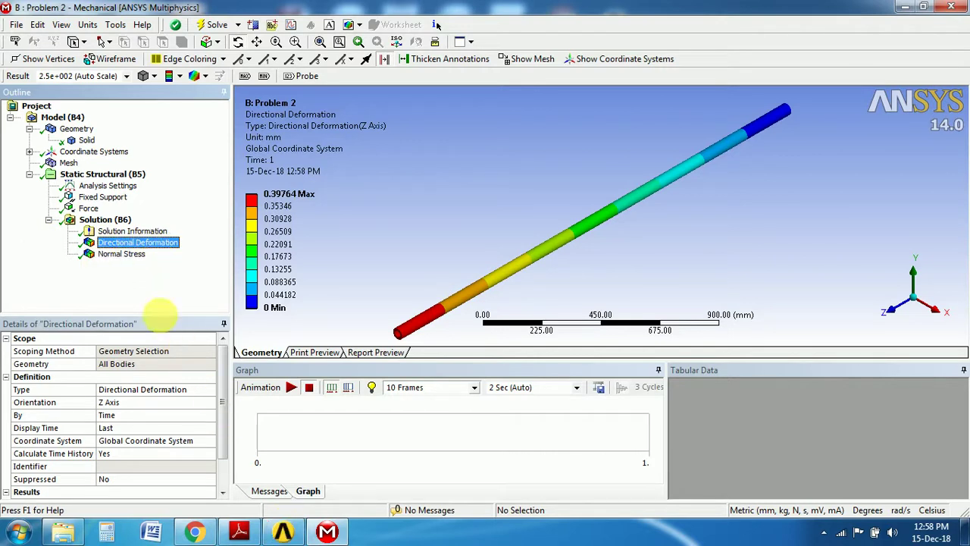
Step: Highlight the manual's 0.4 mm elongation and 19.9 MPa stress, then return to the probed Normal Stress
left_click(133, 255)
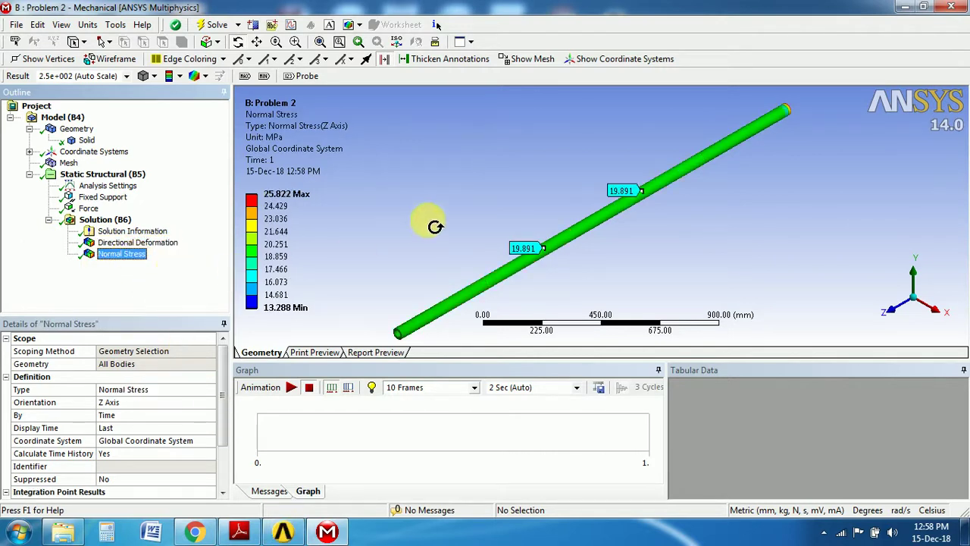
left_click(327, 532)
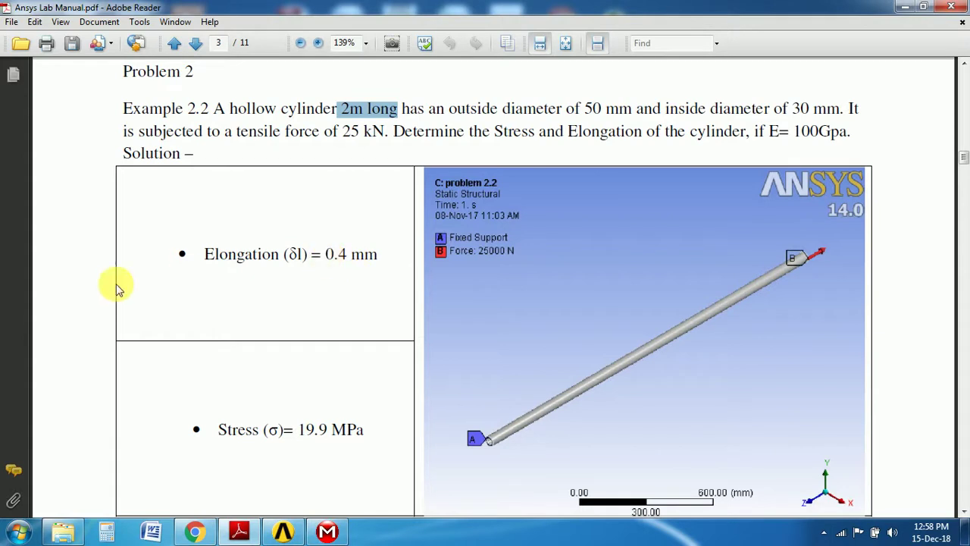
left_click_drag(195, 253, 377, 255)
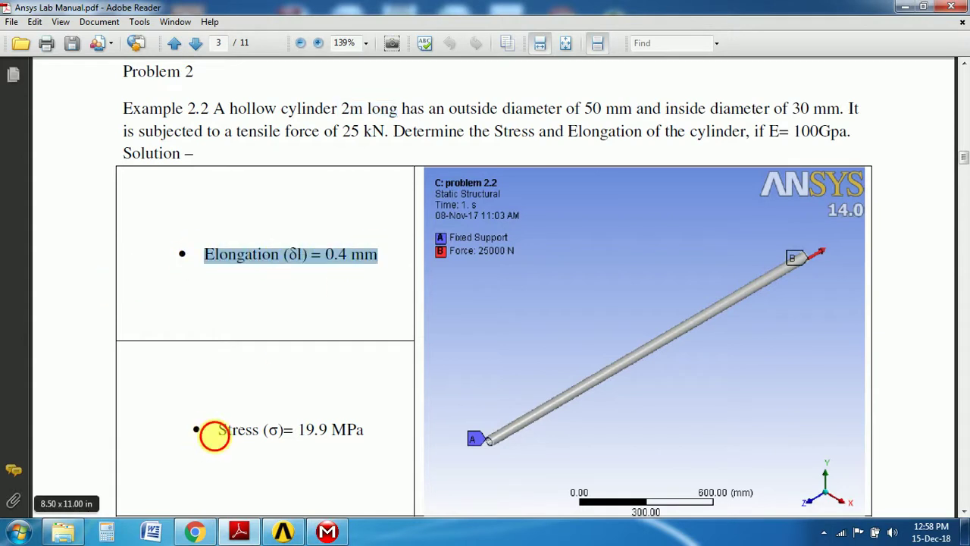
left_click_drag(214, 430, 345, 429)
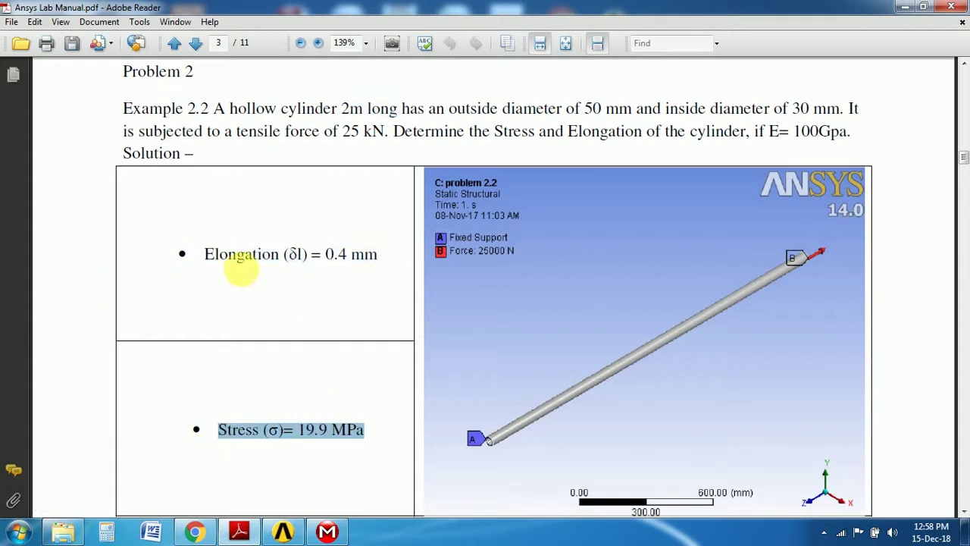
left_click(329, 530)
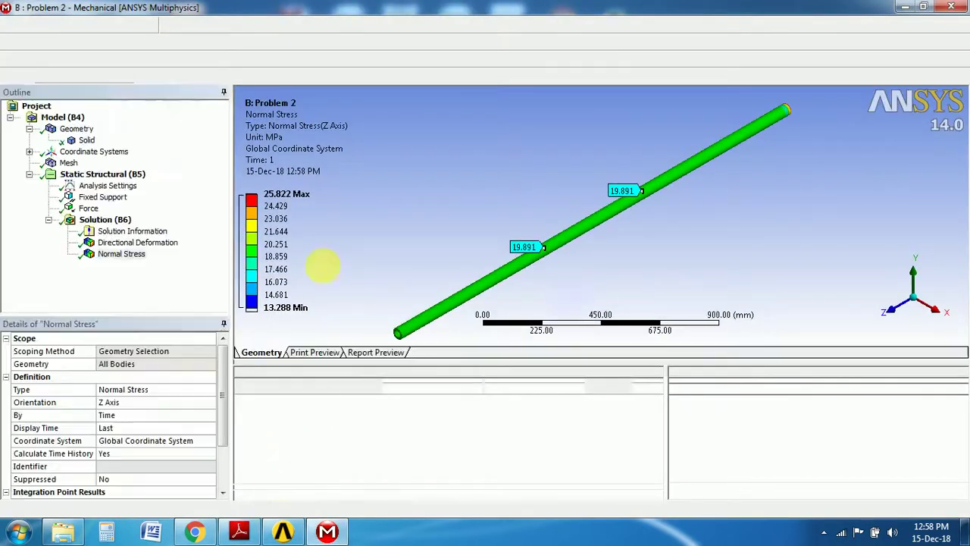